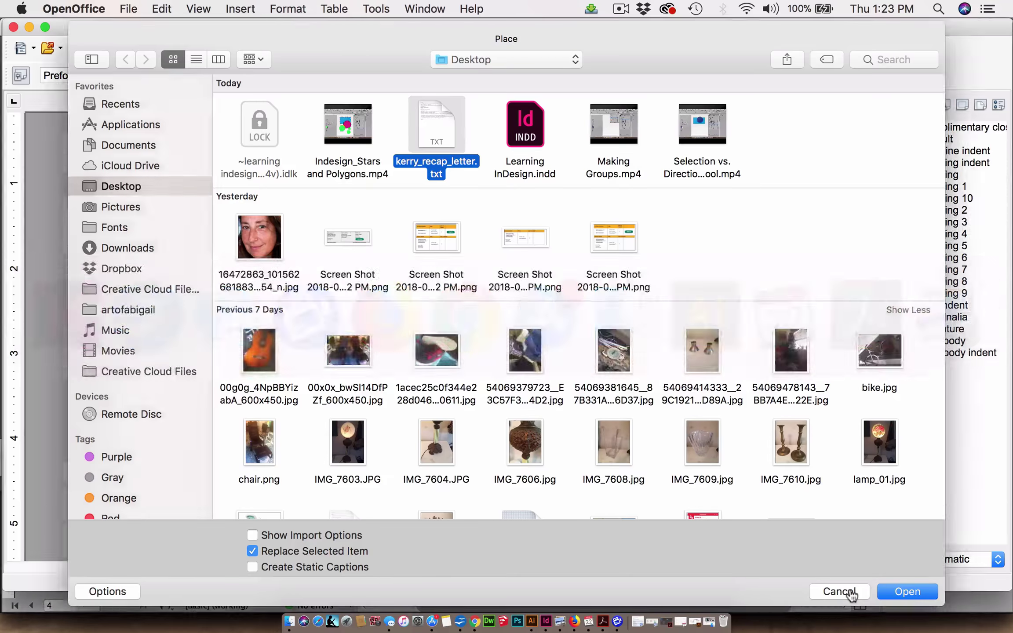
# - Look through the recap letter text in OpenOffice Writer and switch back to the Place dialog in InDesign
pyautogui.scroll(3, 534, 449)
pyautogui.scroll(-7, 533, 449)
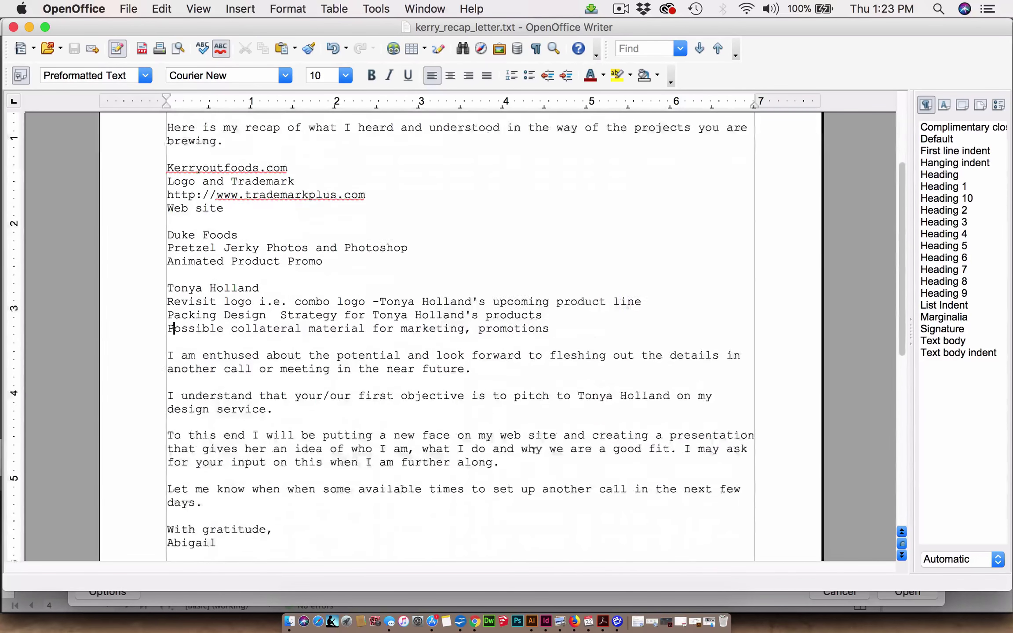
pyautogui.scroll(6, 534, 449)
pyautogui.scroll(-6, 534, 448)
pyautogui.scroll(5, 534, 449)
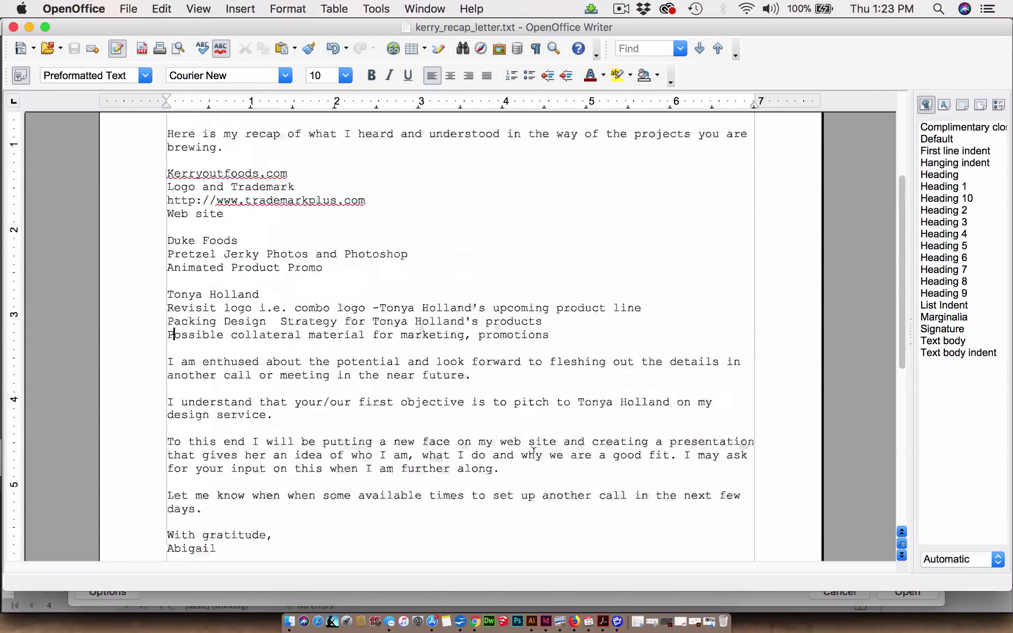
pyautogui.press('super+Tab')
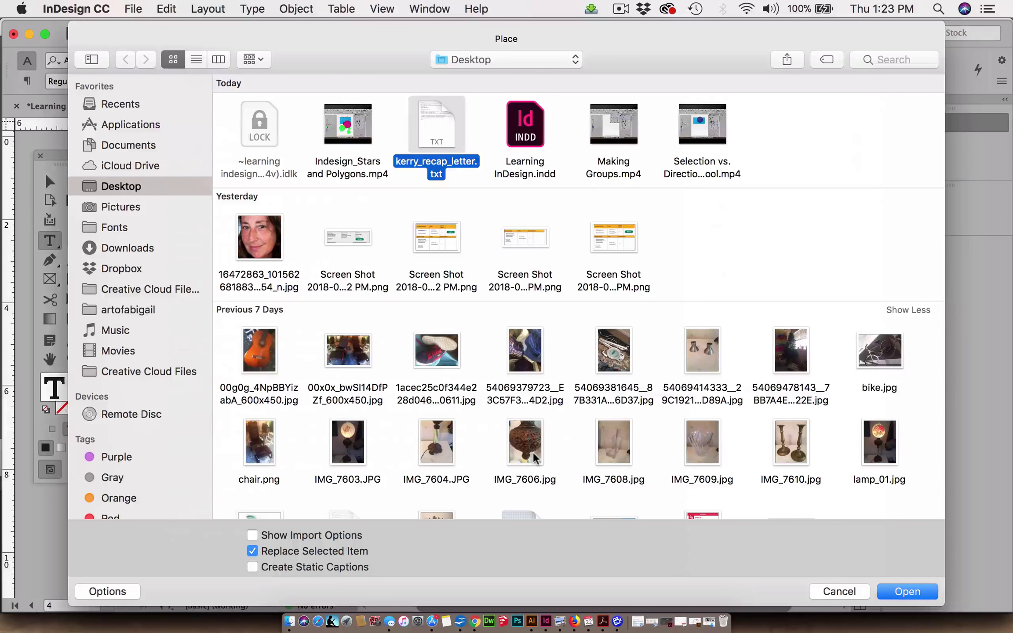
pyautogui.press('super+Tab')
pyautogui.press('super+Tab')
# - Try placing kerry_recap_letter.txt in the text frame on page 3 and undo the placement
pyautogui.click(906, 592)
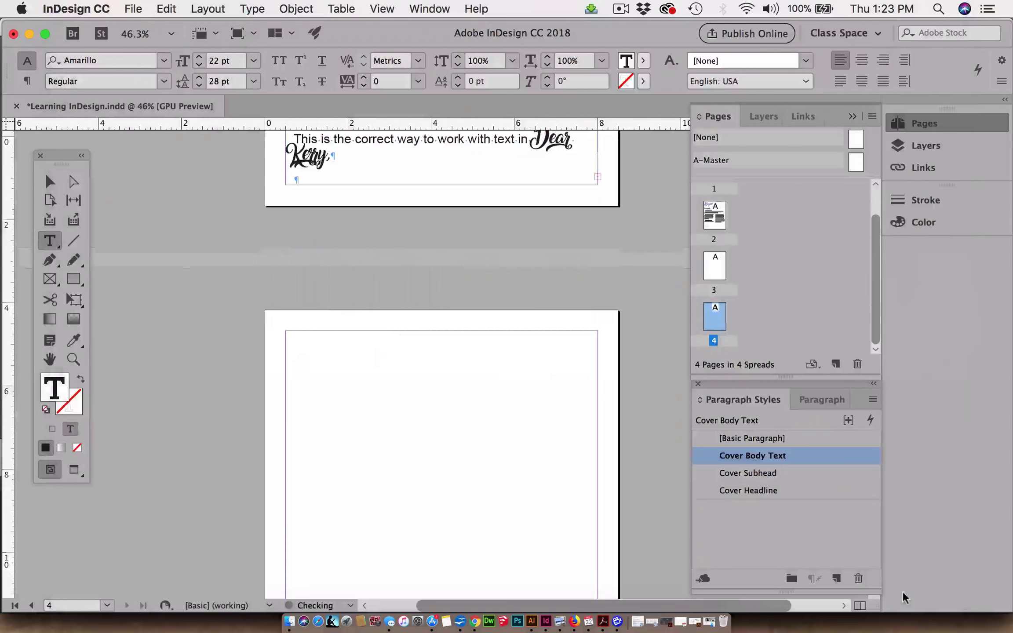
pyautogui.scroll(6, 438, 438)
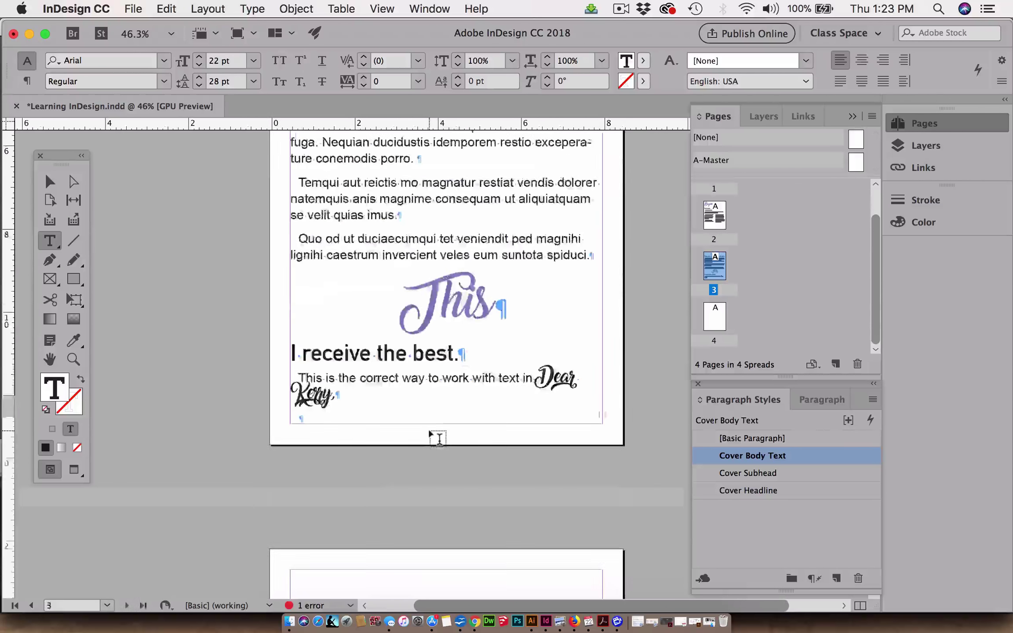
pyautogui.click(534, 427)
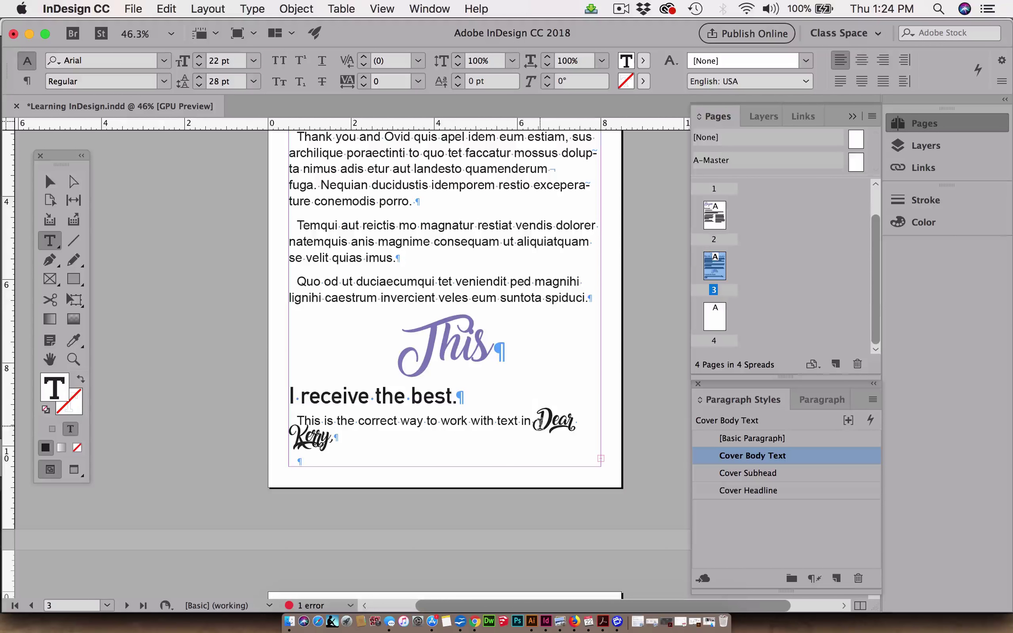
pyautogui.press('super+z')
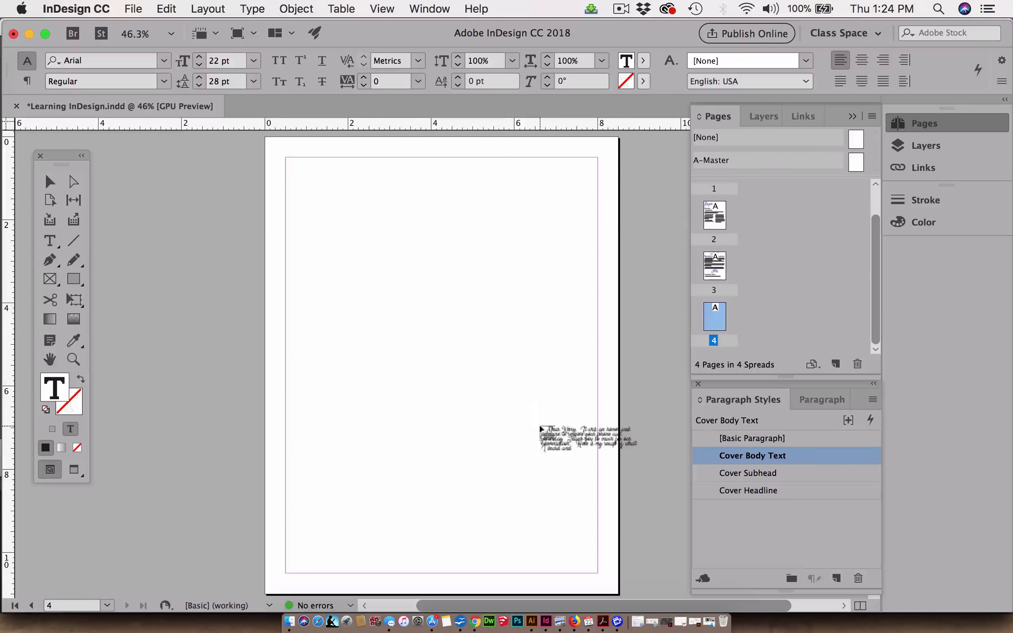
pyautogui.press('super+z')
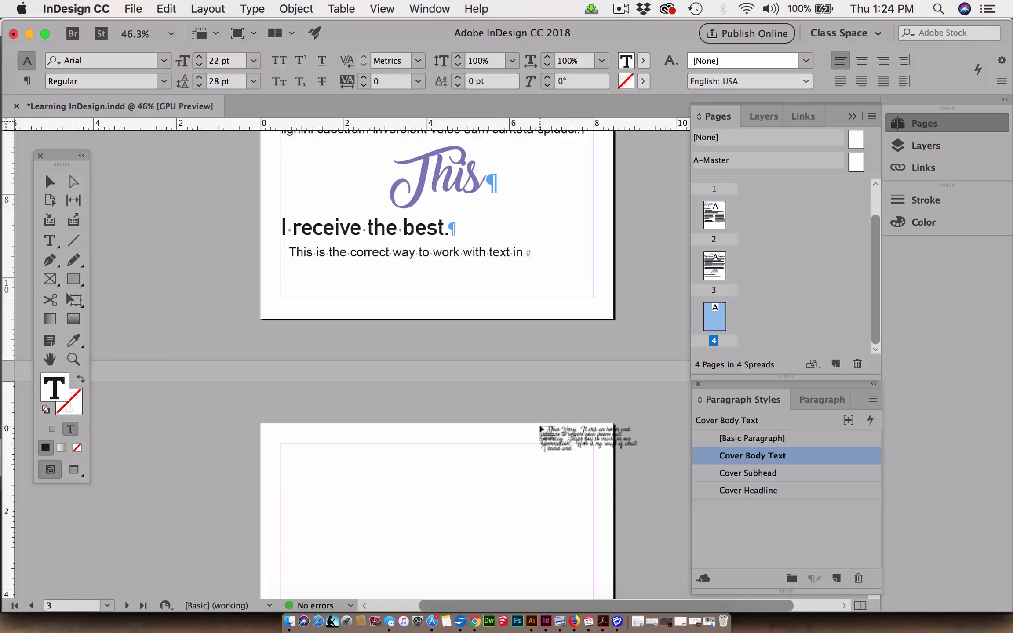
# - Try placing the loaded letter text in a frame spanning page 4's margins and undo it
pyautogui.scroll(-3, 541, 429)
pyautogui.scroll(-3, 541, 428)
pyautogui.scroll(6, 524, 403)
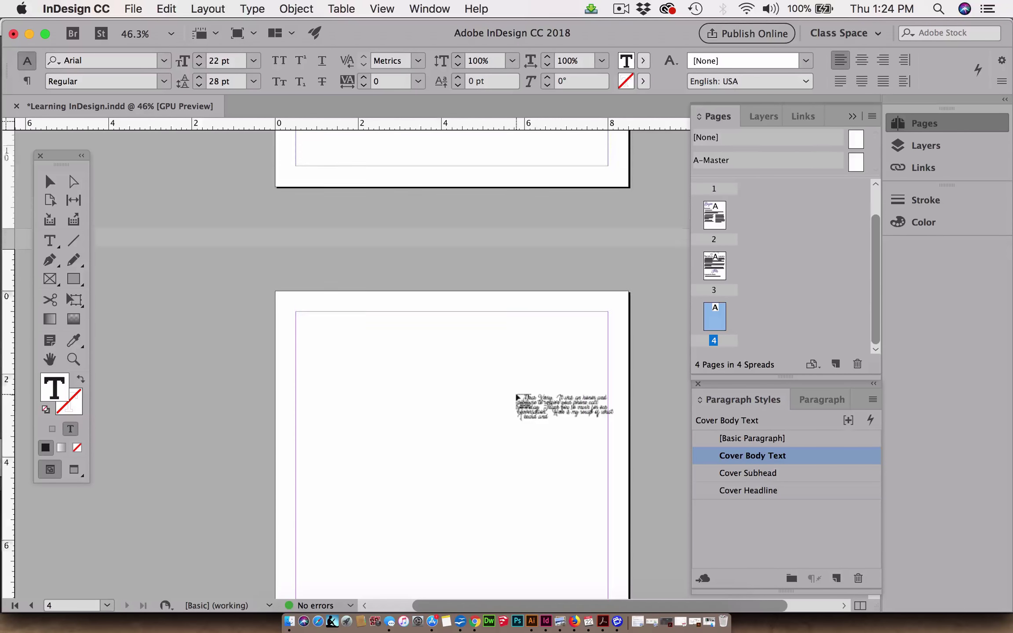
pyautogui.scroll(-4, 518, 396)
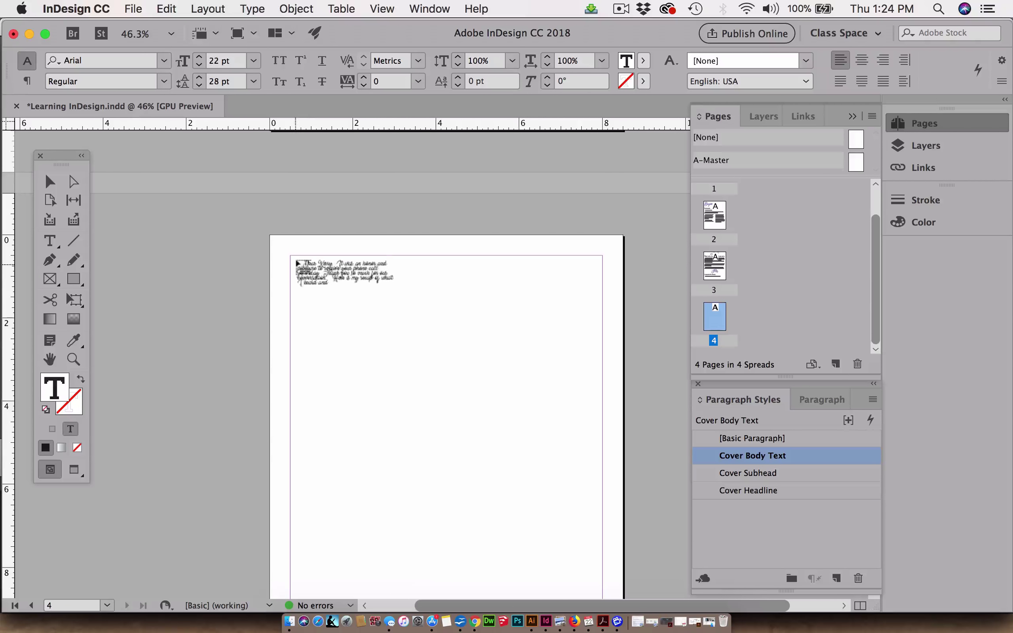
pyautogui.moveTo(292, 257); pyautogui.dragTo(601, 577)
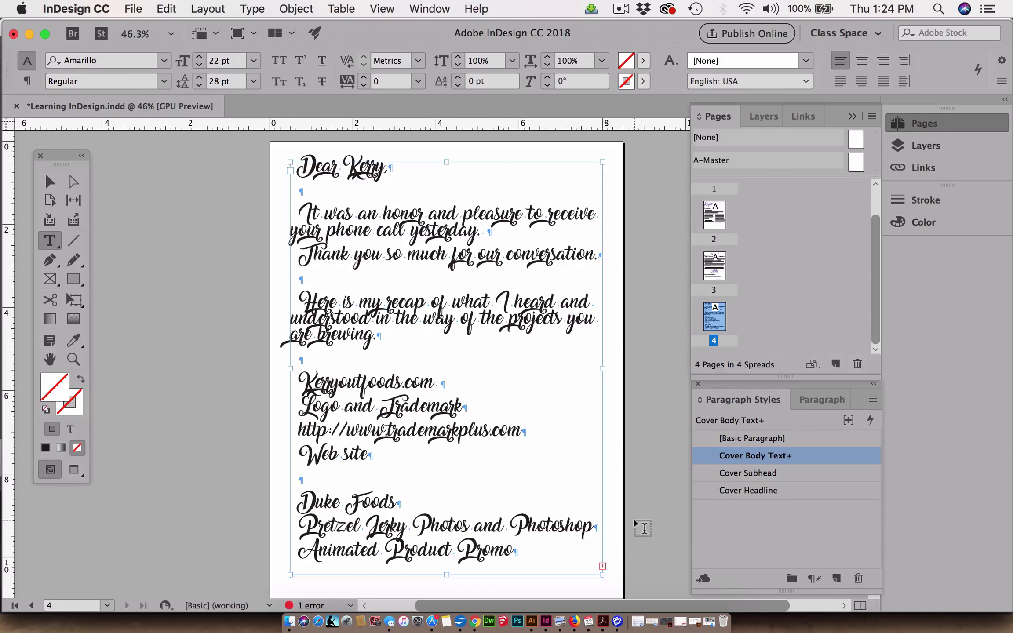
pyautogui.press('super+z')
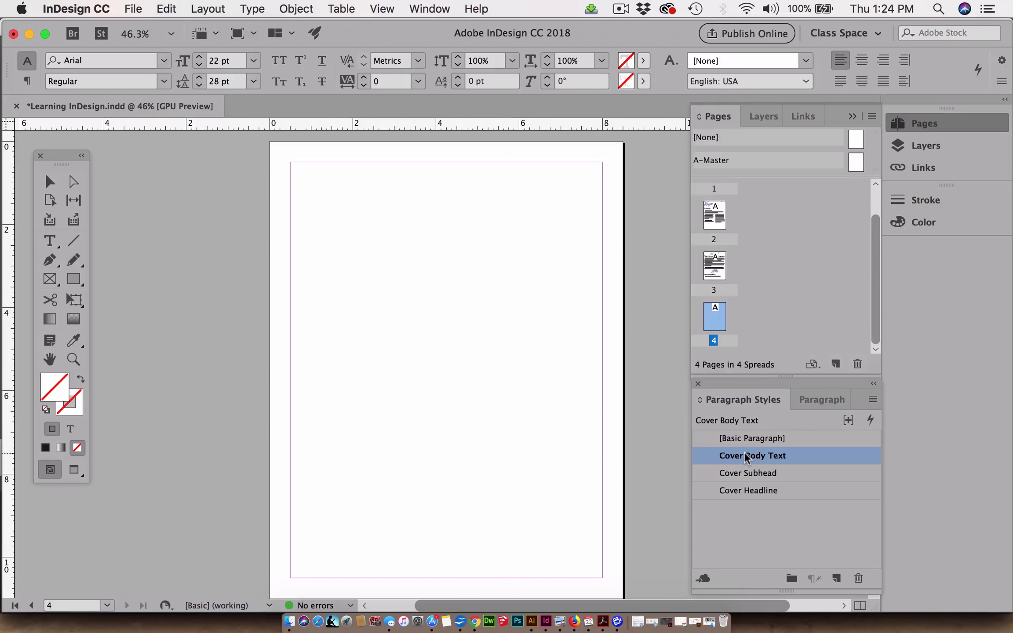
pyautogui.press('super+z')
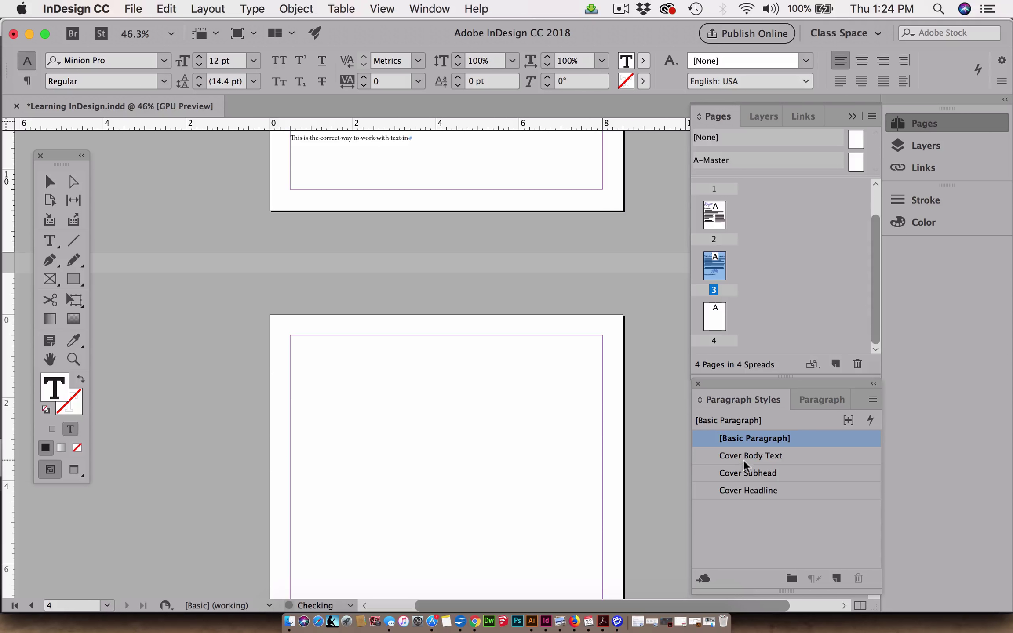
# - Draw a text frame filling page 4's margins and apply the Cover Body Text paragraph style to it
pyautogui.click(50, 181)
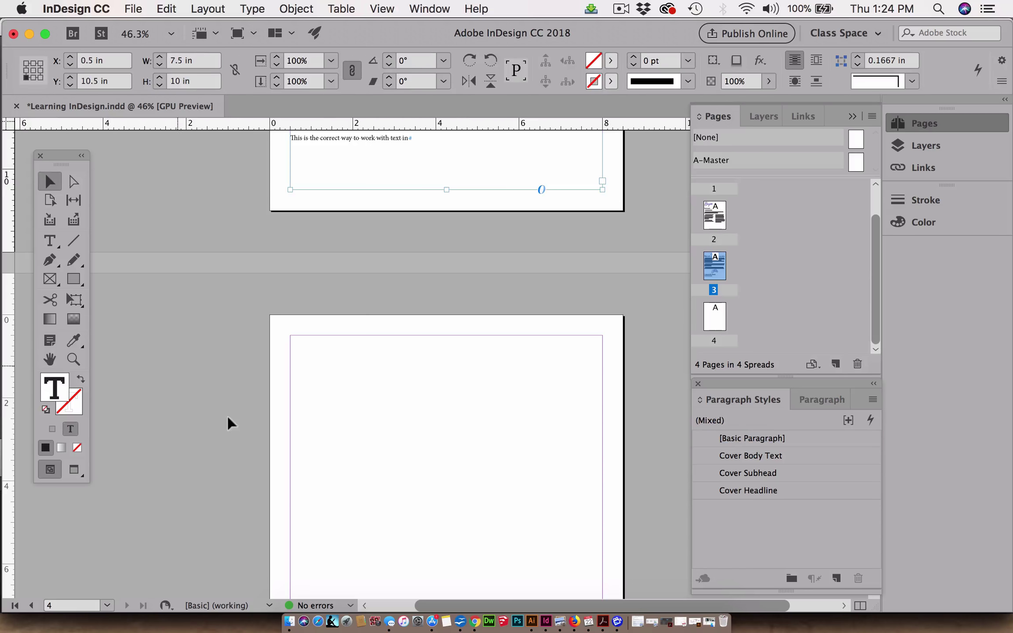
pyautogui.click(416, 479)
pyautogui.scroll(-5, 417, 481)
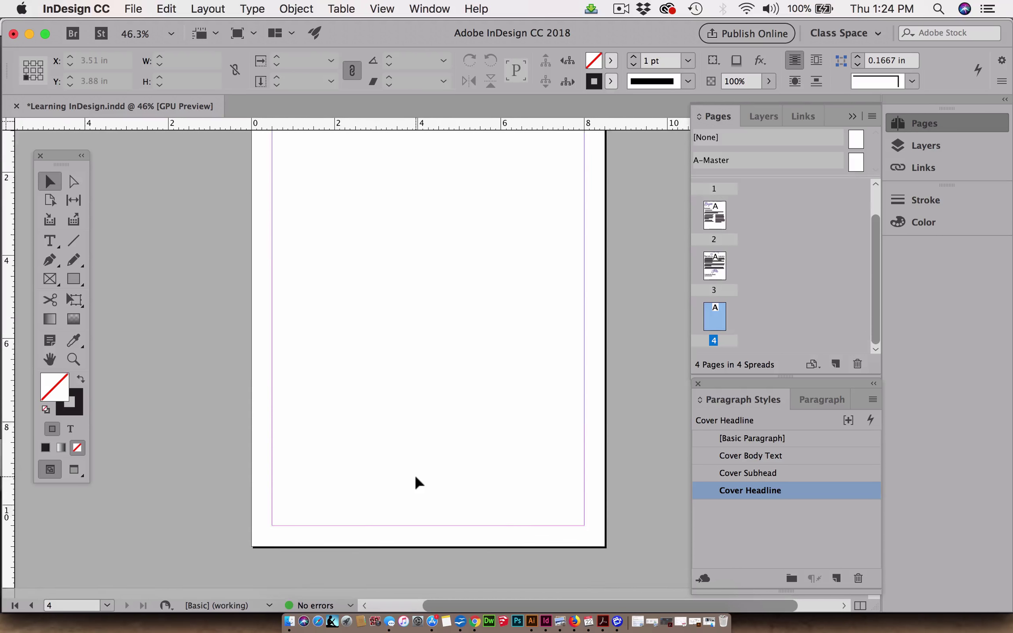
pyautogui.scroll(3, 416, 482)
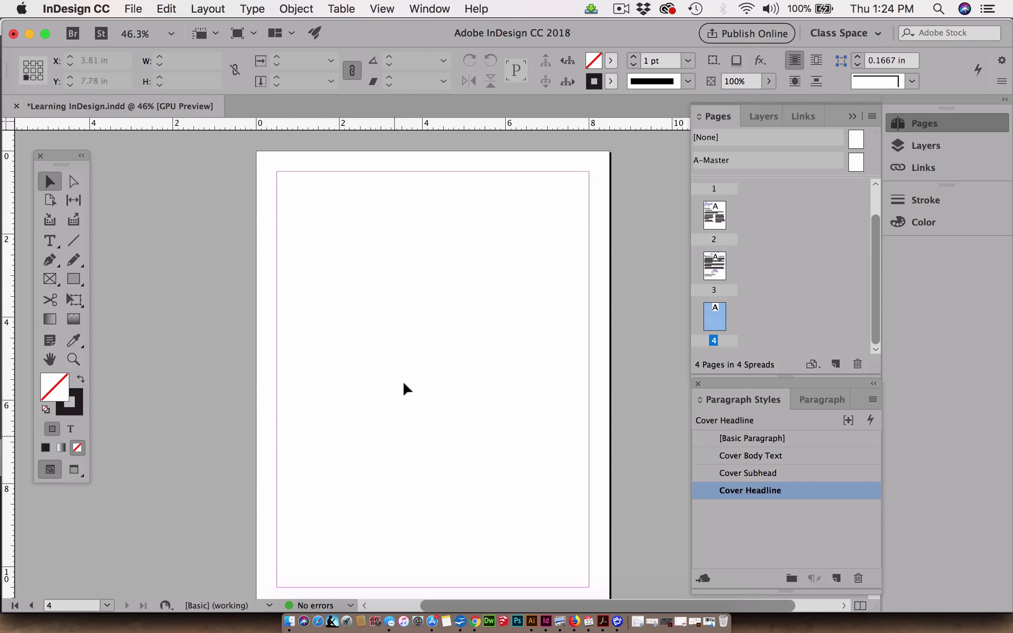
pyautogui.scroll(-1, 412, 378)
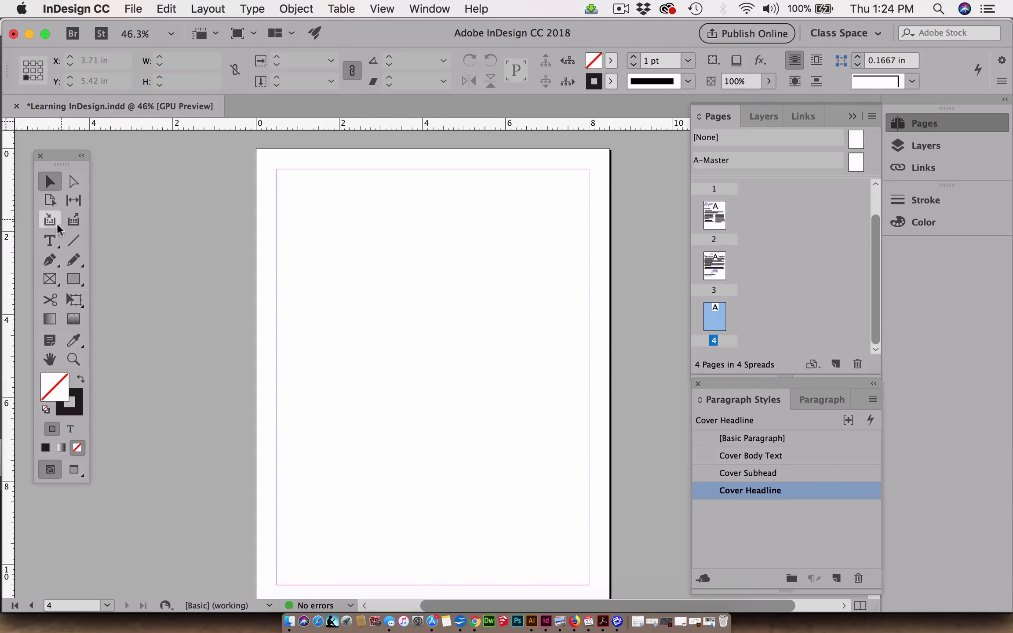
pyautogui.click(50, 241)
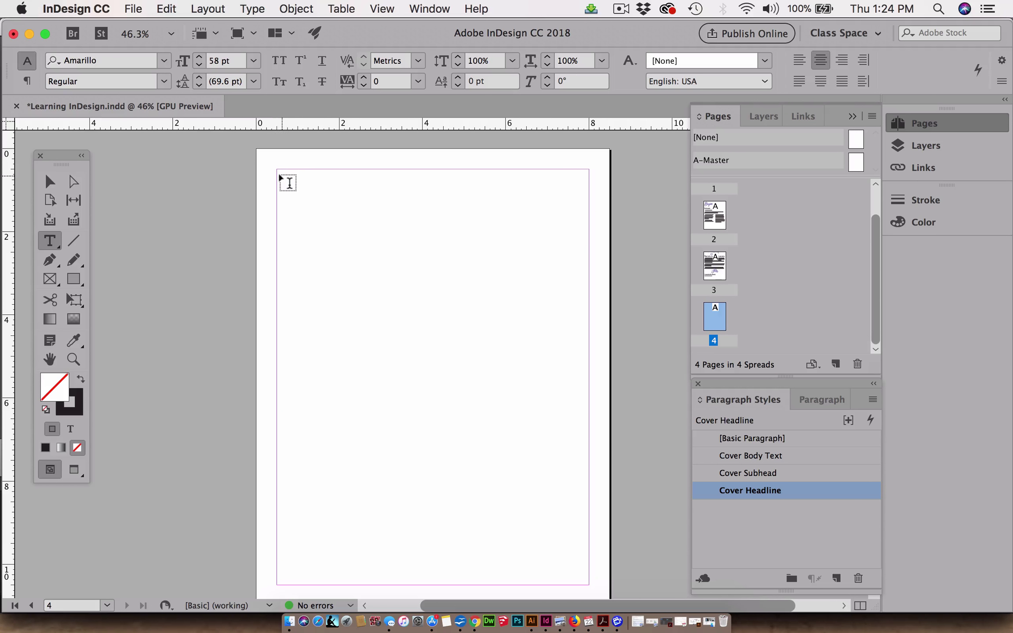
pyautogui.moveTo(276, 171); pyautogui.dragTo(587, 583)
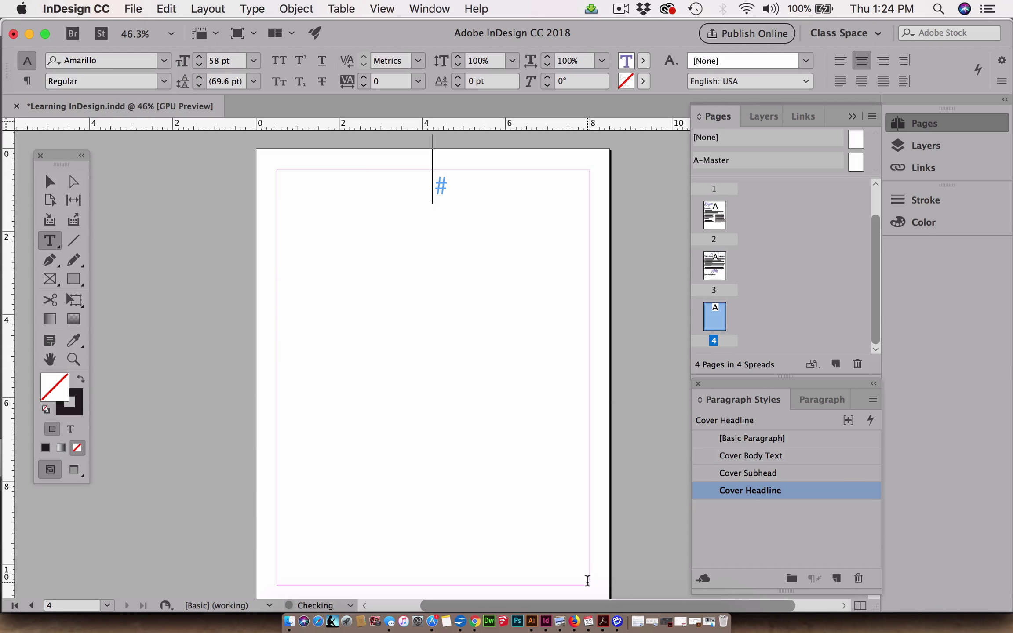
pyautogui.click(749, 455)
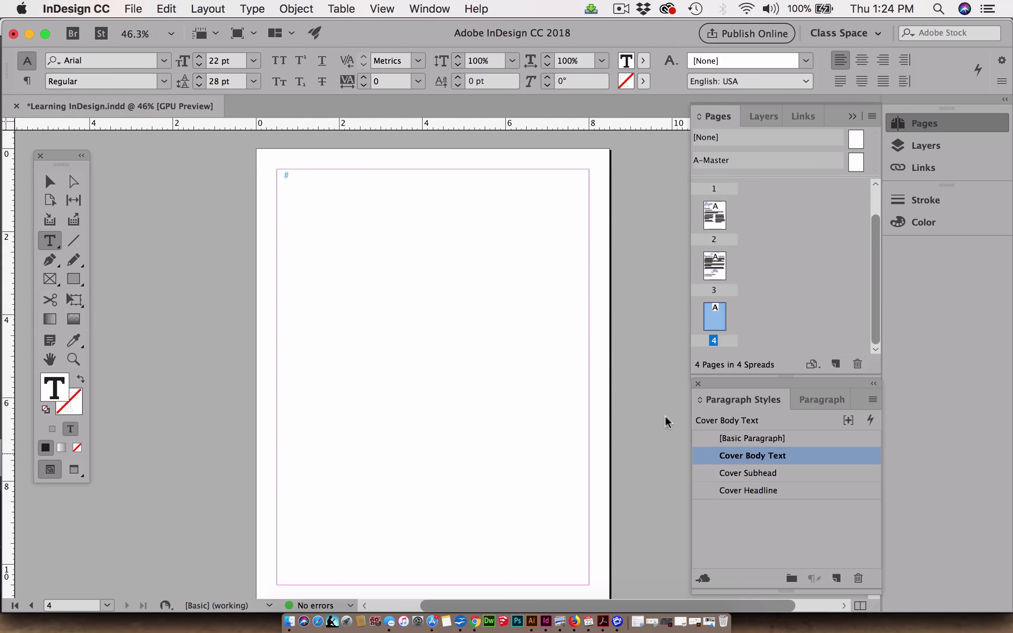
# - Place kerry_recap_letter.txt from the Desktop into the empty text frame on page 4
pyautogui.click(134, 8)
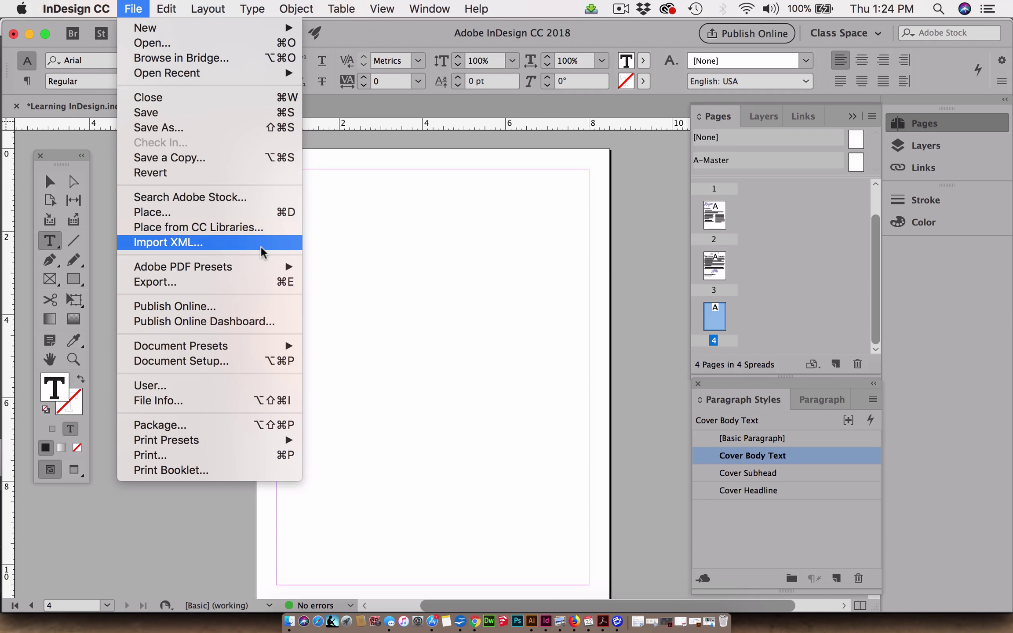
pyautogui.click(249, 212)
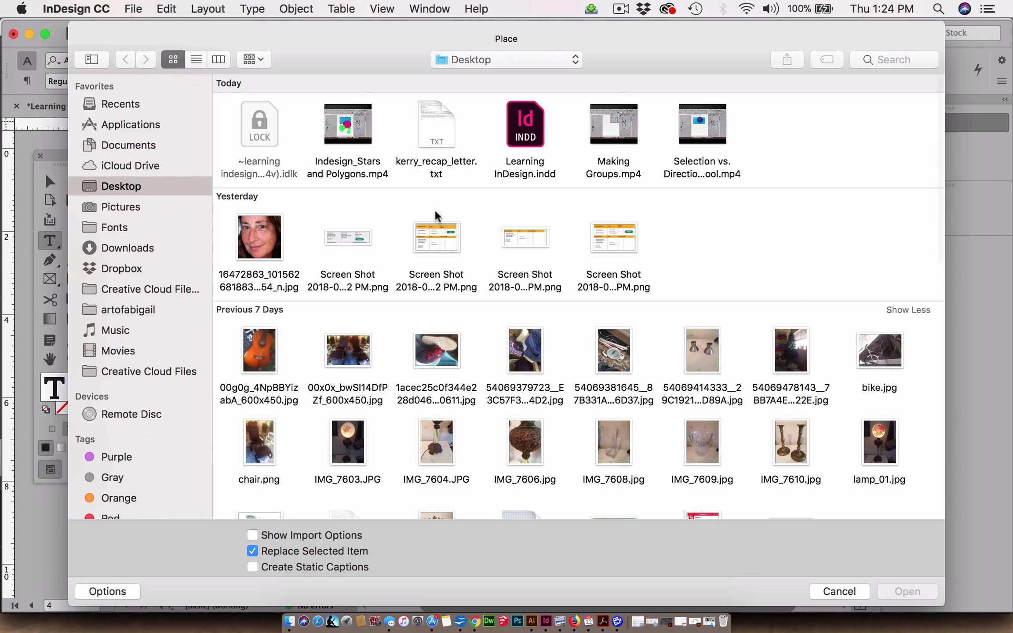
pyautogui.doubleClick(426, 144)
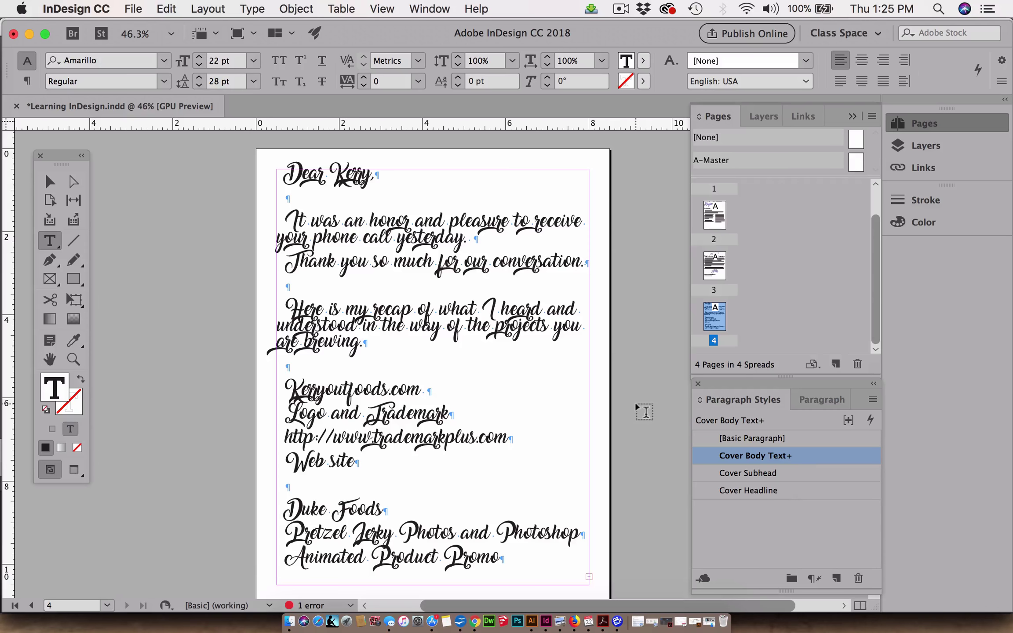
# - Apply the [Basic Paragraph] style to the letter from the greeting through the "I understand that your/our first objective" paragraph
pyautogui.moveTo(515, 561); pyautogui.dragTo(287, 480)
pyautogui.moveTo(411, 445); pyautogui.dragTo(268, 148)
pyautogui.click(739, 438)
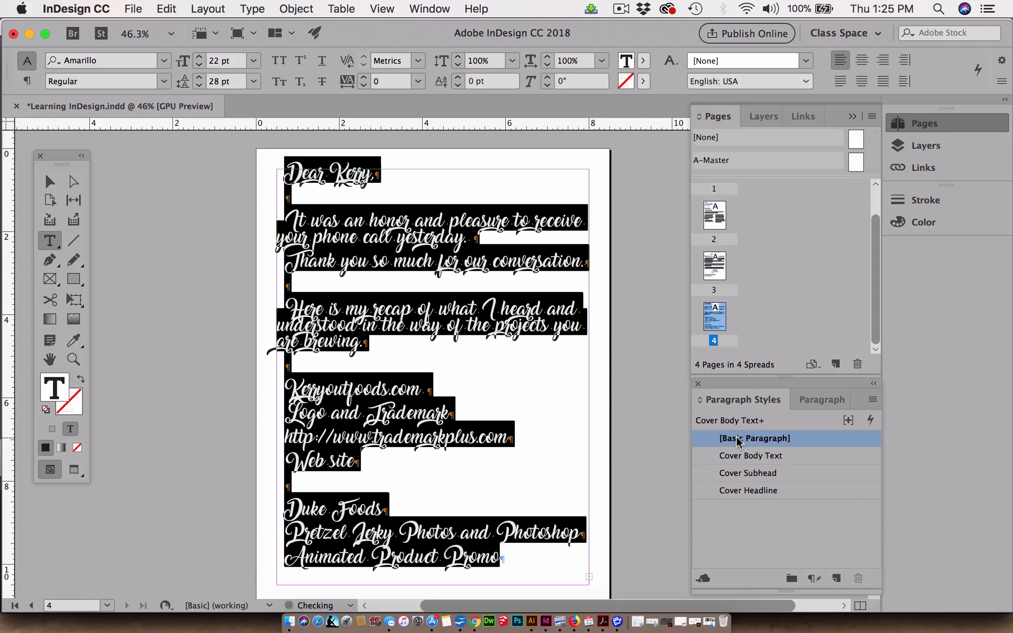
pyautogui.click(476, 381)
pyautogui.moveTo(389, 283); pyautogui.dragTo(440, 592)
pyautogui.click(737, 438)
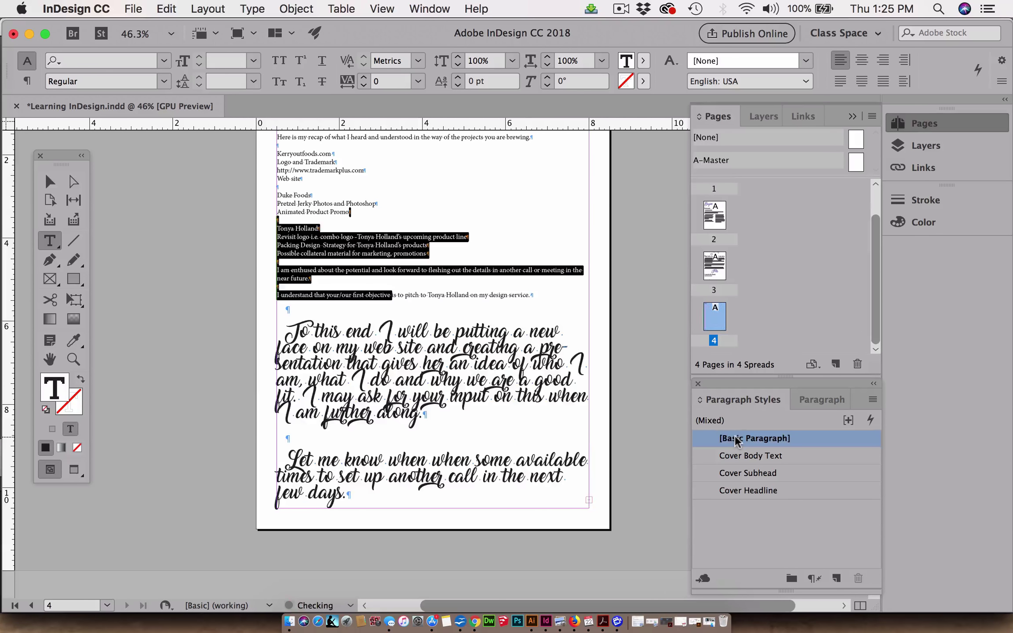
# - Apply the [Basic Paragraph] style to the remaining body paragraphs and the "With gratitude" sign-off
pyautogui.moveTo(516, 270); pyautogui.dragTo(358, 506)
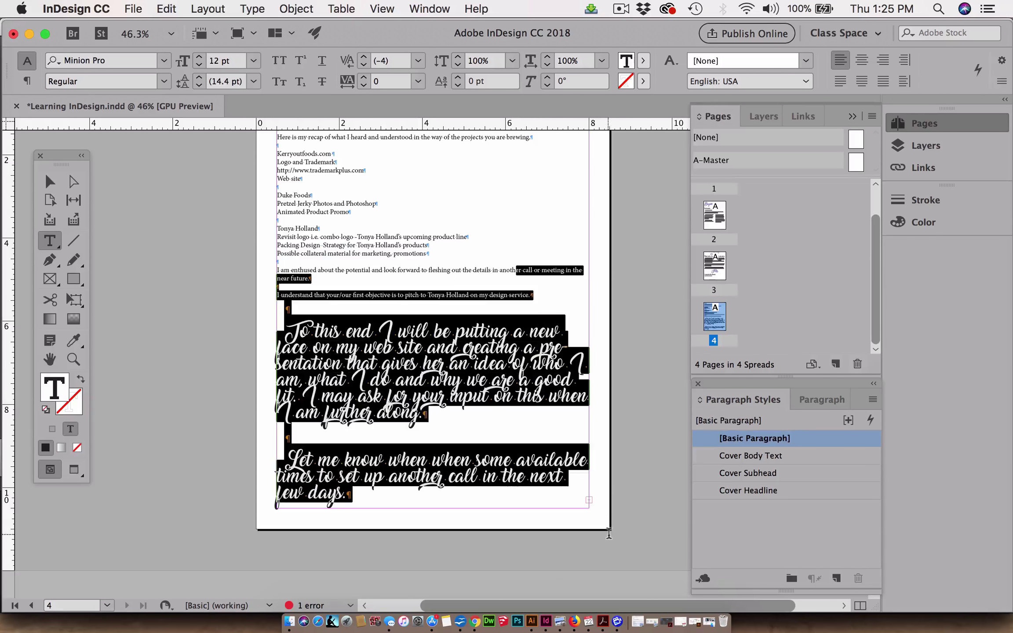
pyautogui.click(733, 440)
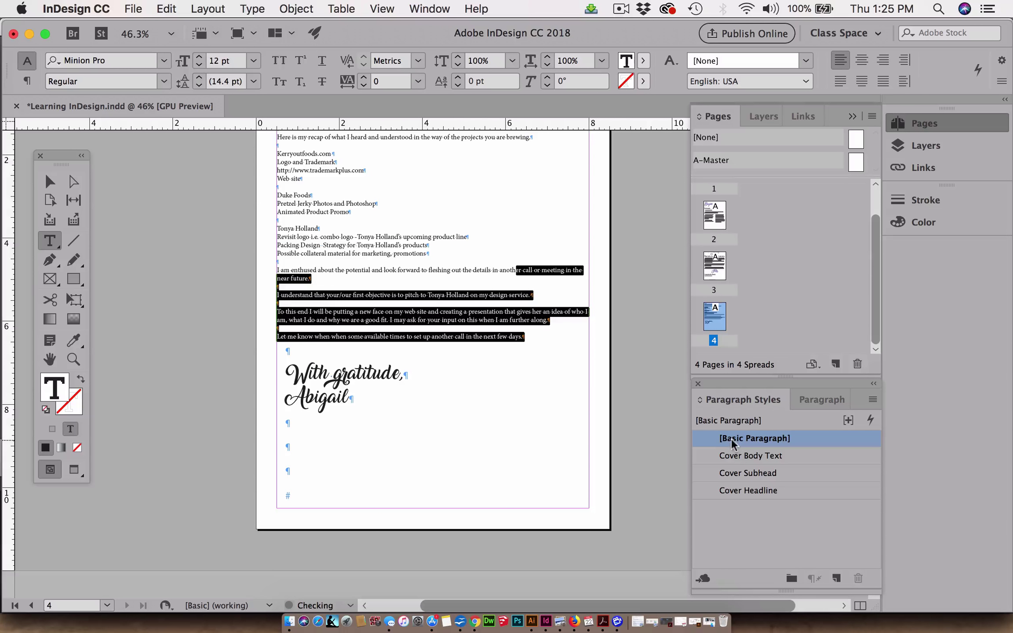
pyautogui.moveTo(415, 421); pyautogui.dragTo(285, 370)
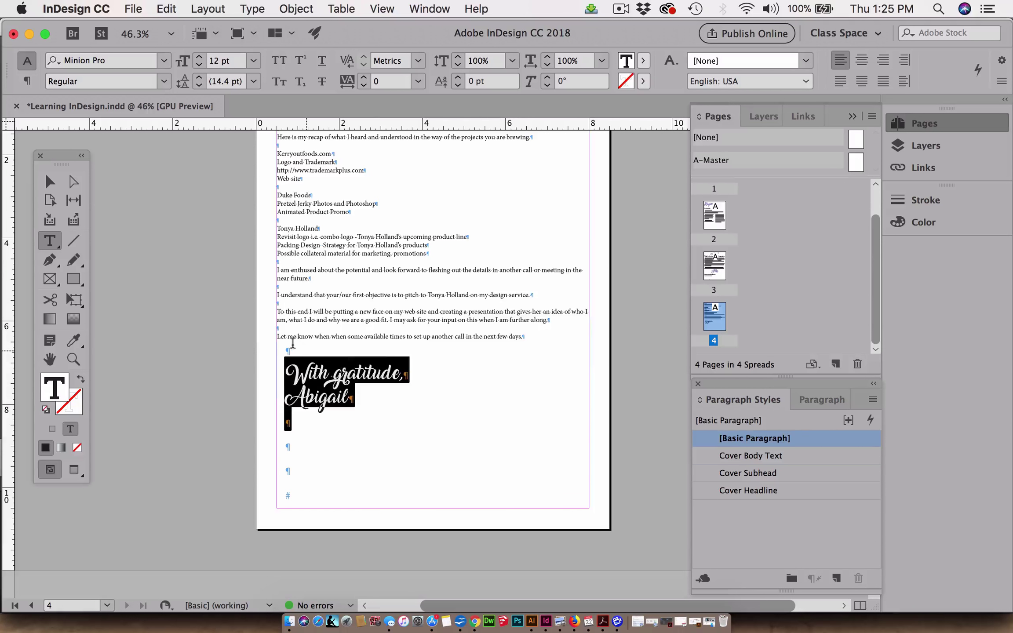
pyautogui.click(733, 439)
# - Delete the oversized empty paragraphs below the letter's sign-off
pyautogui.scroll(4, 445, 469)
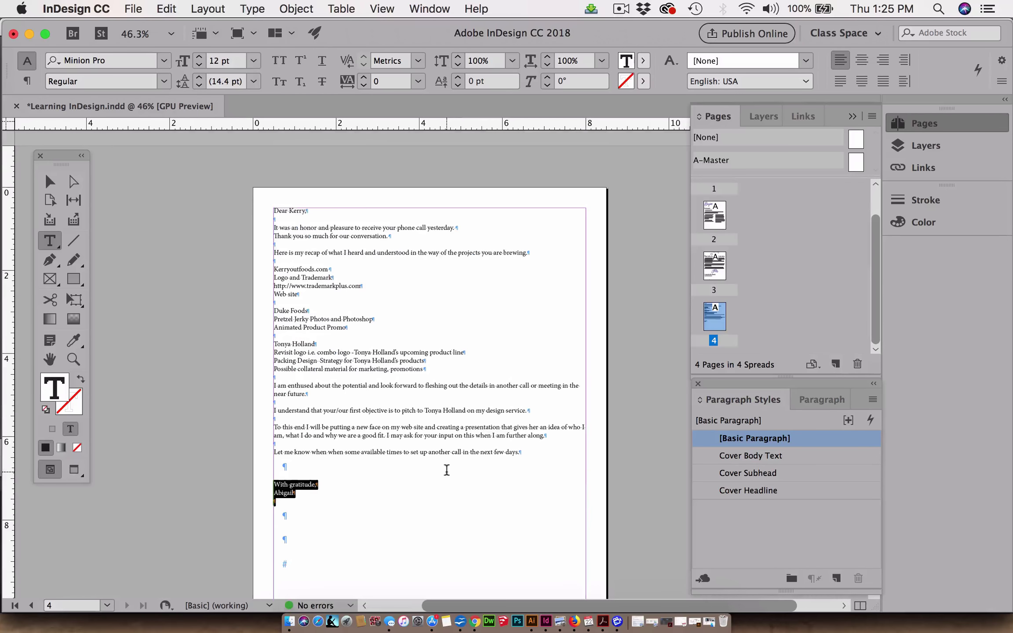
pyautogui.moveTo(308, 553); pyautogui.dragTo(273, 517)
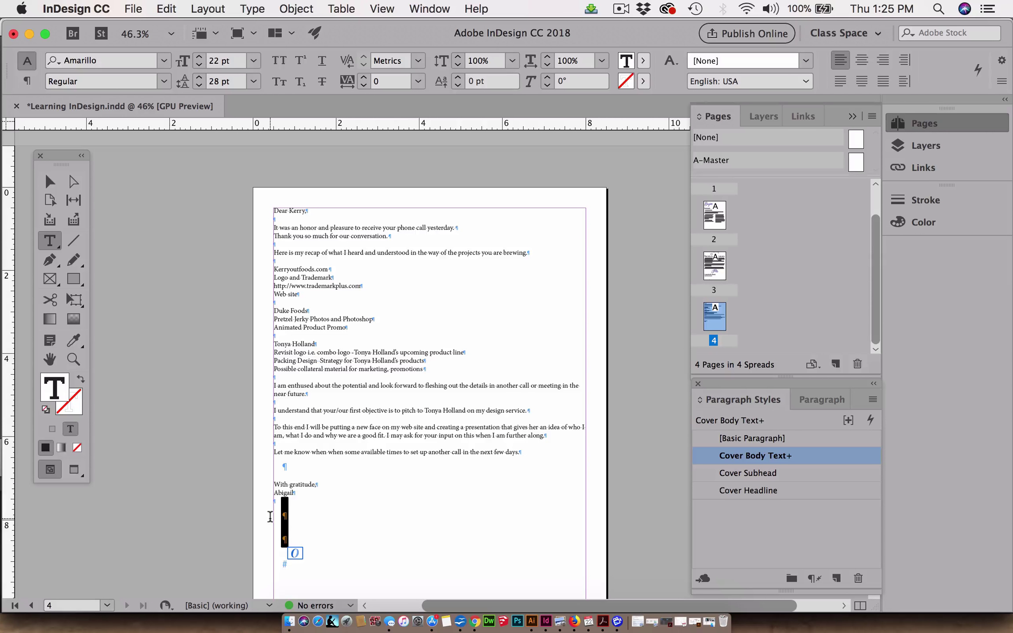
pyautogui.press('BackSpace')
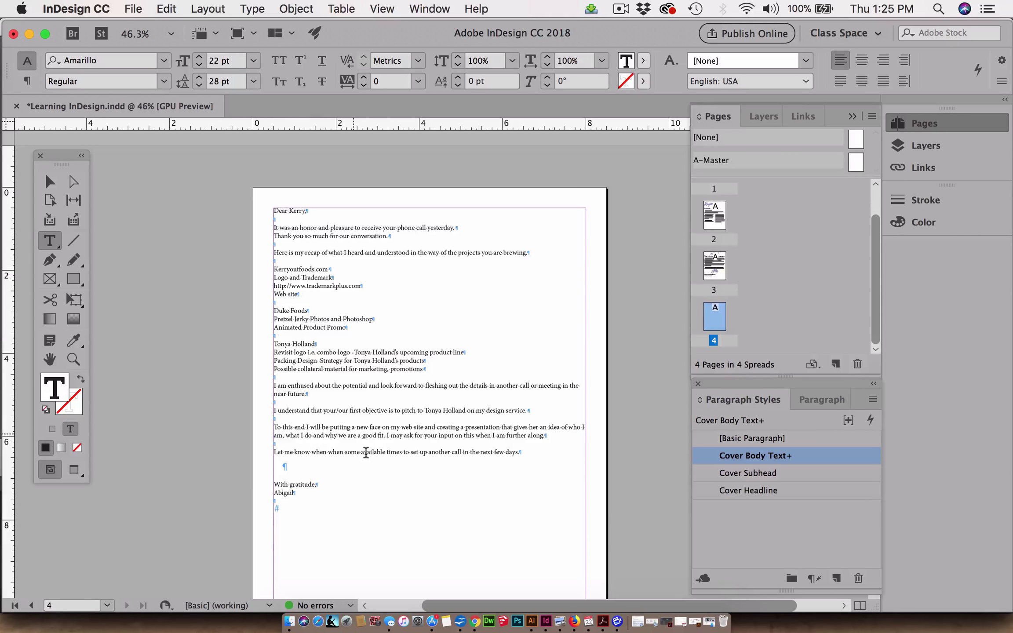
# - Apply the Cover Body Text paragraph style to the whole letter on page 4
pyautogui.press('super+Tab')
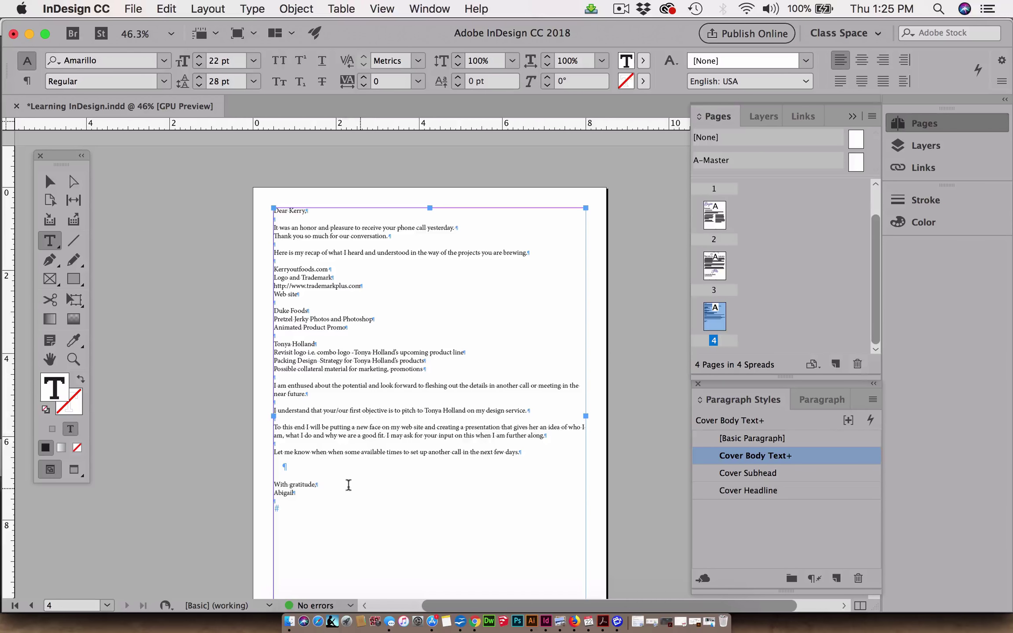
pyautogui.moveTo(363, 521); pyautogui.dragTo(242, 174)
pyautogui.click(748, 457)
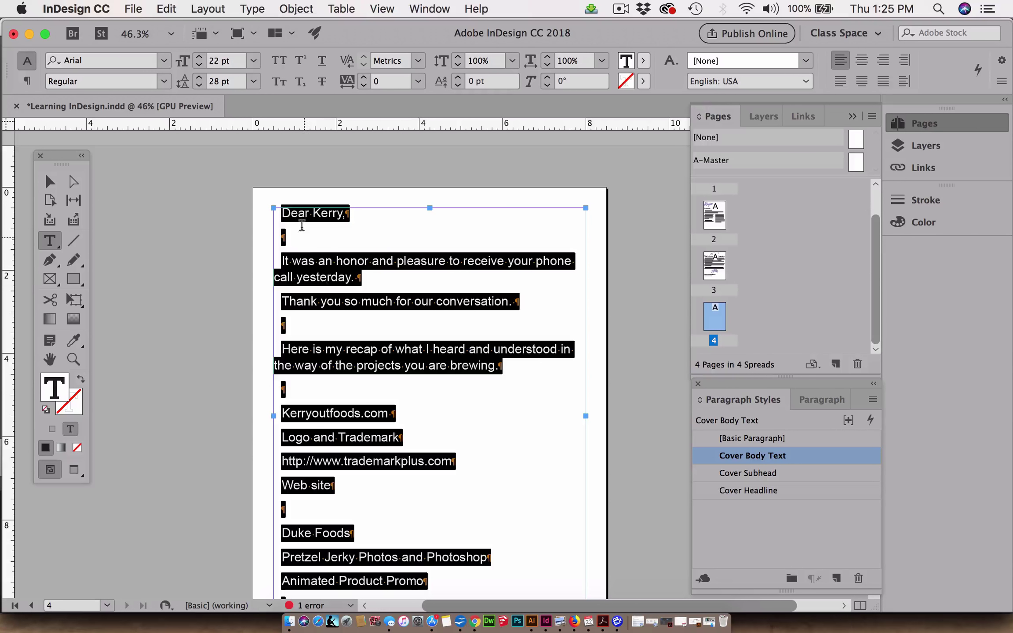
# - Delete the empty paragraph between the greeting and the letter's first sentence
pyautogui.click(310, 234)
pyautogui.moveTo(280, 239); pyautogui.dragTo(310, 240)
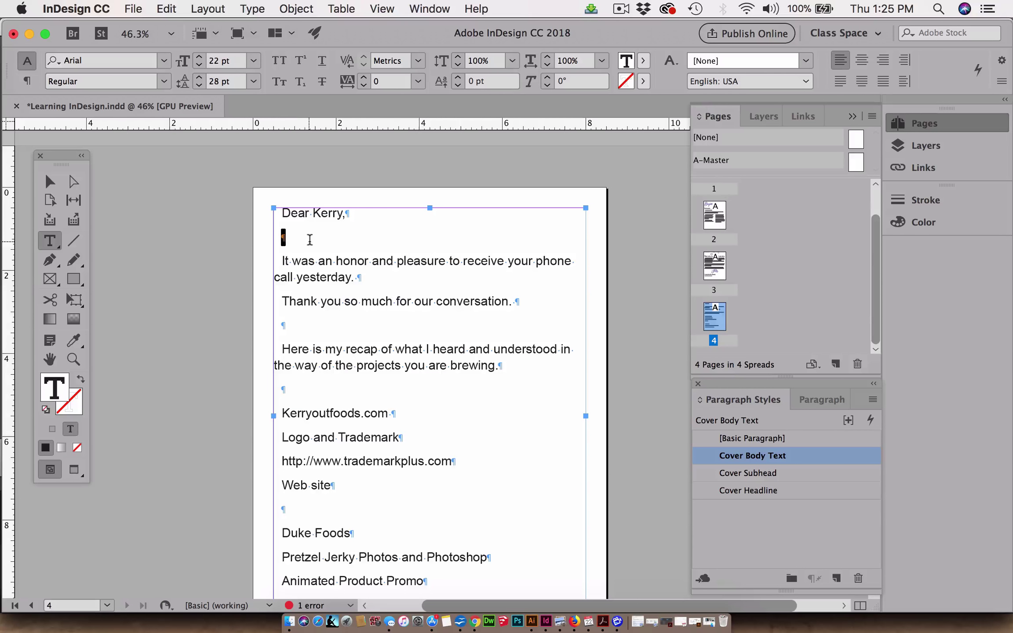
pyautogui.press('BackSpace')
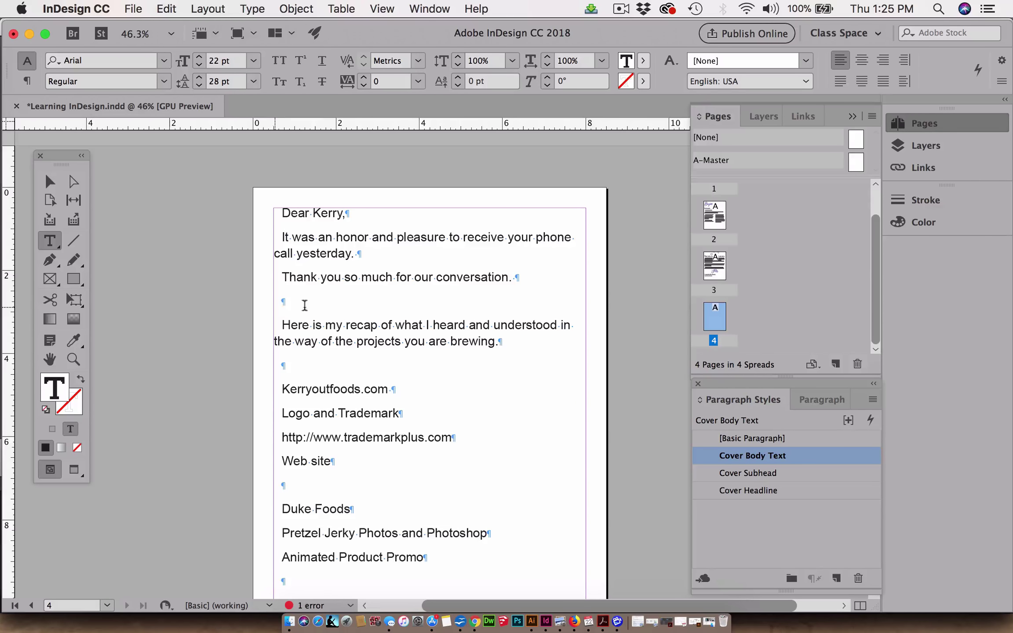
# - Delete the four remaining empty paragraphs between the thank-you line and the last project group on page 4
pyautogui.moveTo(280, 302); pyautogui.dragTo(300, 303)
pyautogui.press('BackSpace')
pyautogui.moveTo(280, 342); pyautogui.dragTo(291, 344)
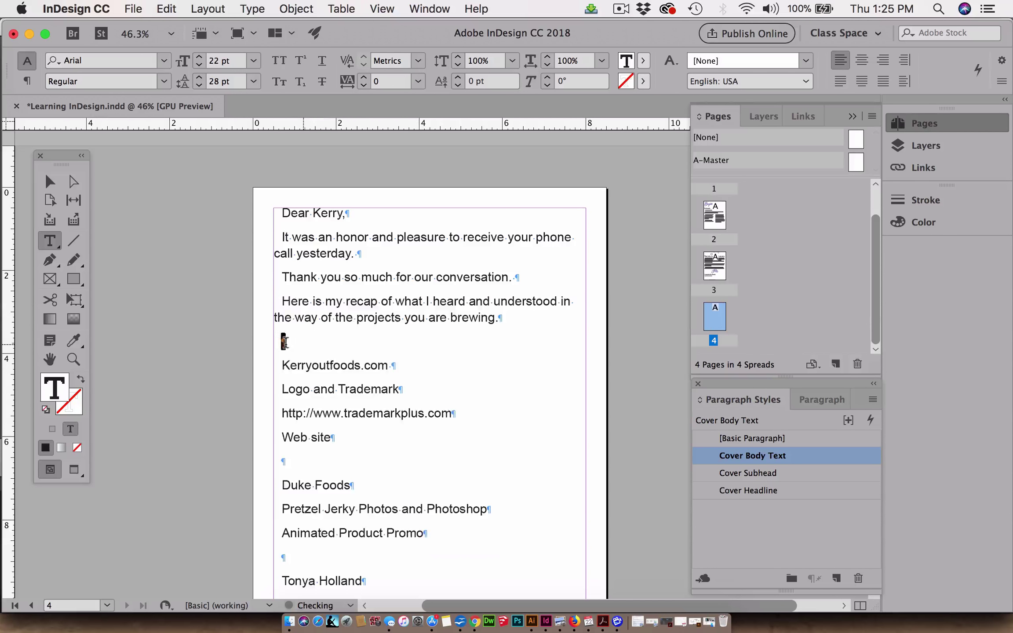
pyautogui.press('BackSpace')
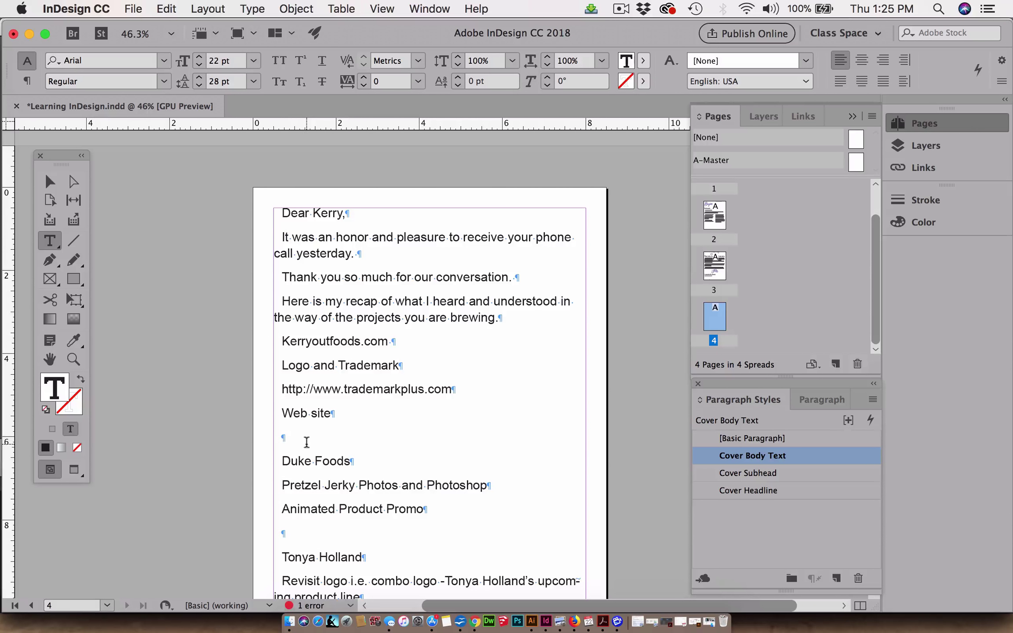
pyautogui.moveTo(279, 438); pyautogui.dragTo(310, 436)
pyautogui.press('BackSpace')
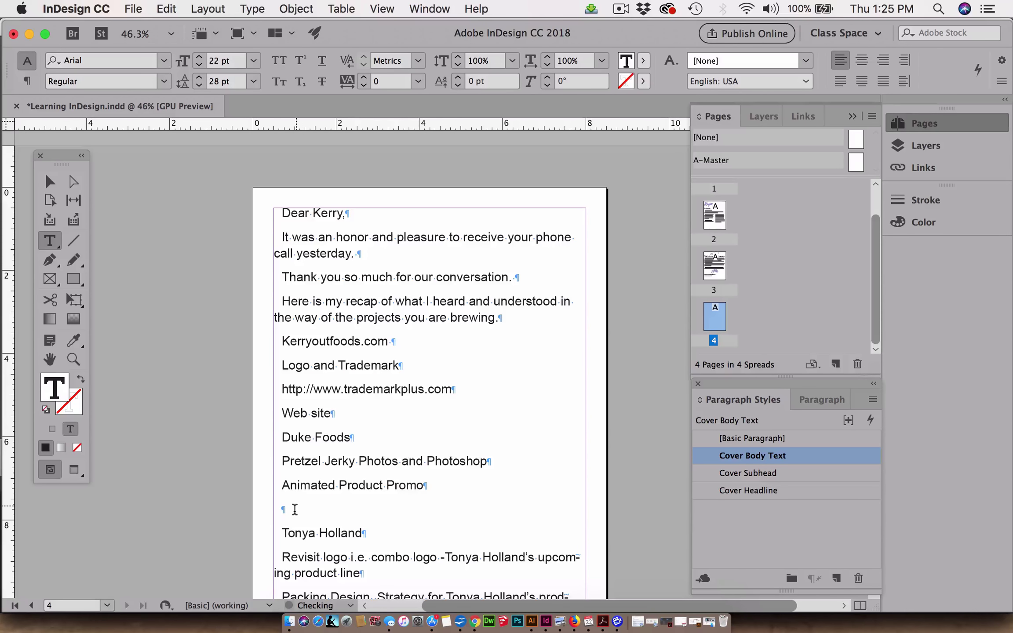
pyautogui.click(275, 509)
pyautogui.moveTo(281, 509); pyautogui.dragTo(302, 508)
pyautogui.press('BackSpace')
pyautogui.scroll(-5, 352, 504)
pyautogui.scroll(5, 351, 504)
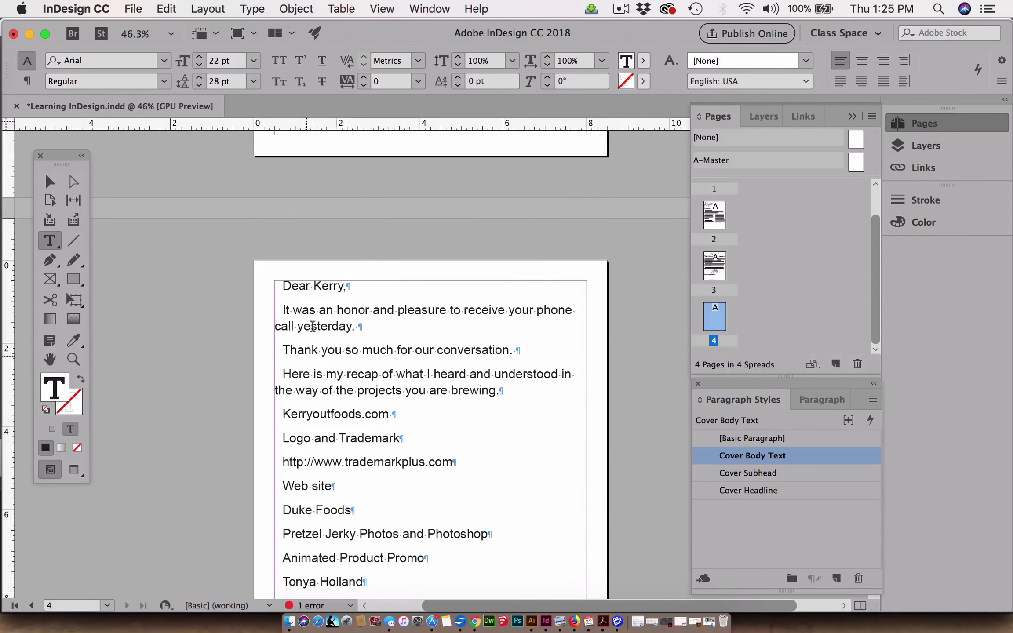
# - Apply the Cover Headline paragraph style to the letter's greeting line
pyautogui.tripleClick(299, 287)
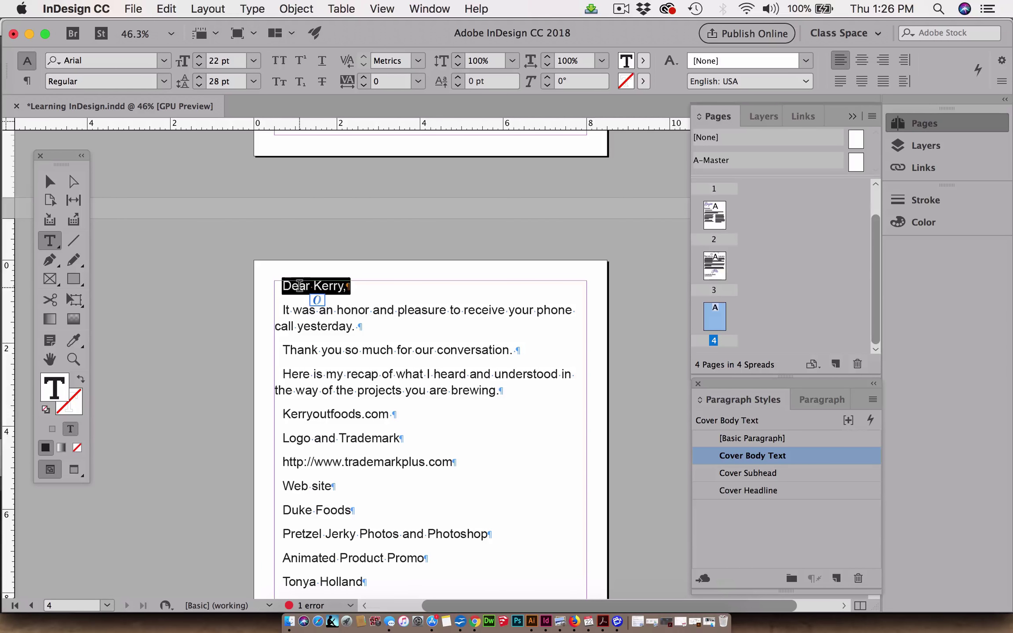
pyautogui.click(762, 491)
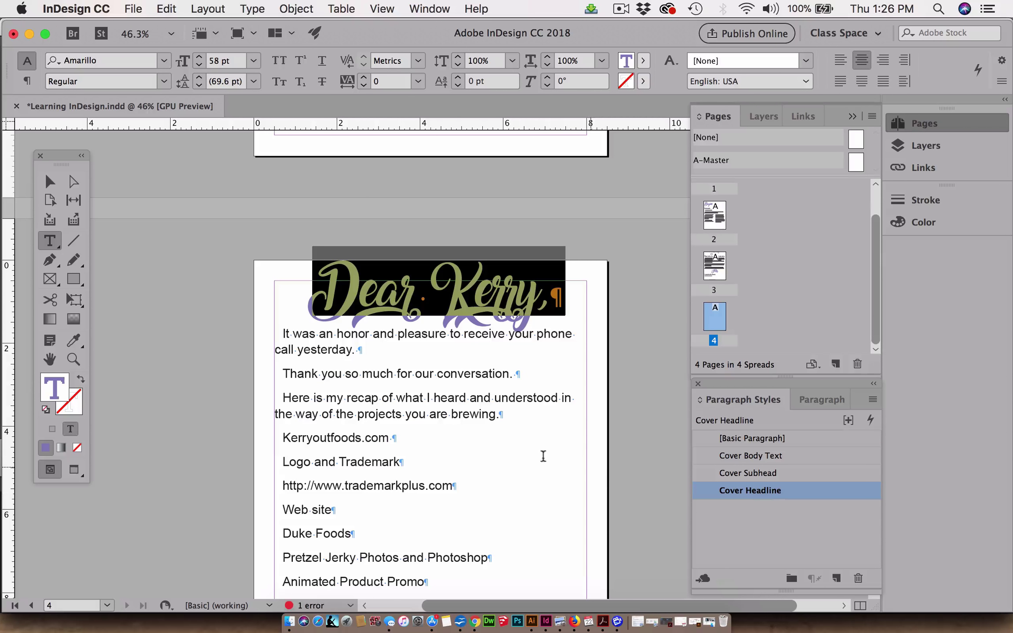
pyautogui.click(483, 429)
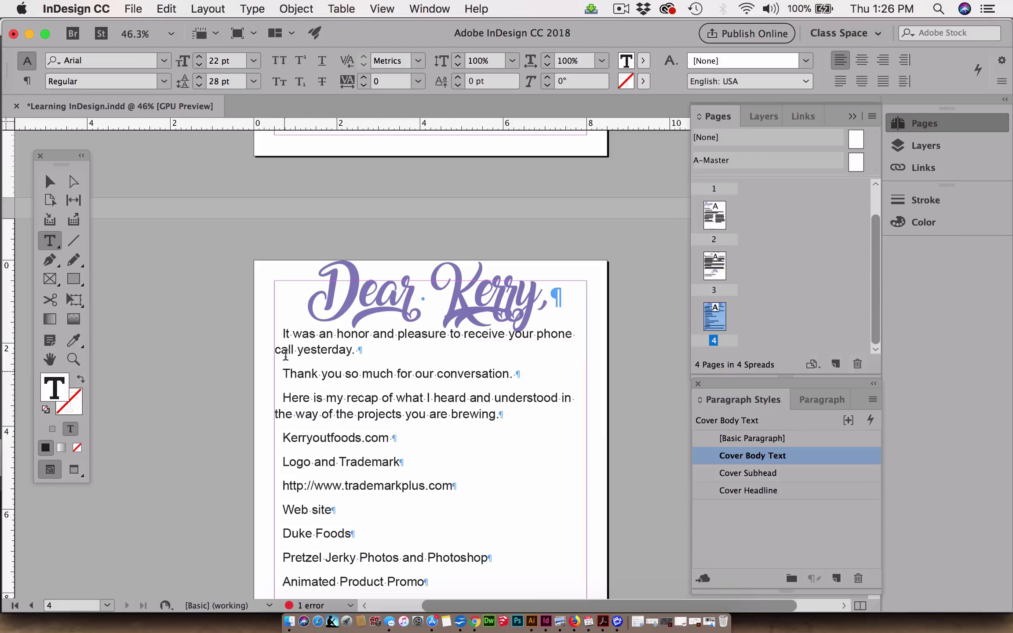
# - Try to apply the Cover Subhead style to the greeting and the first sentence together, and undo it
pyautogui.moveTo(365, 355); pyautogui.dragTo(252, 317)
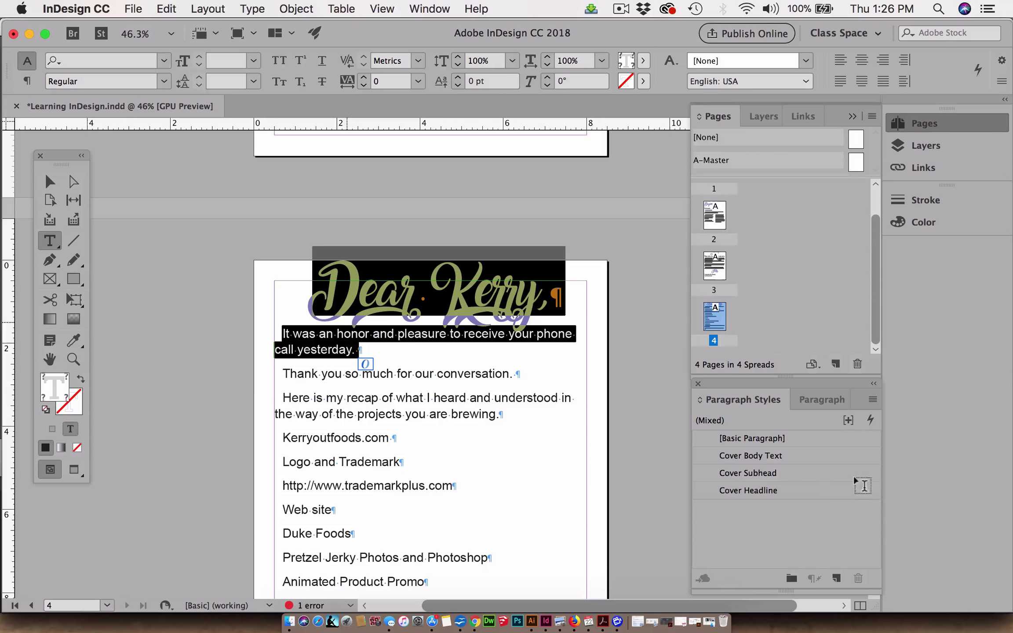
pyautogui.click(759, 474)
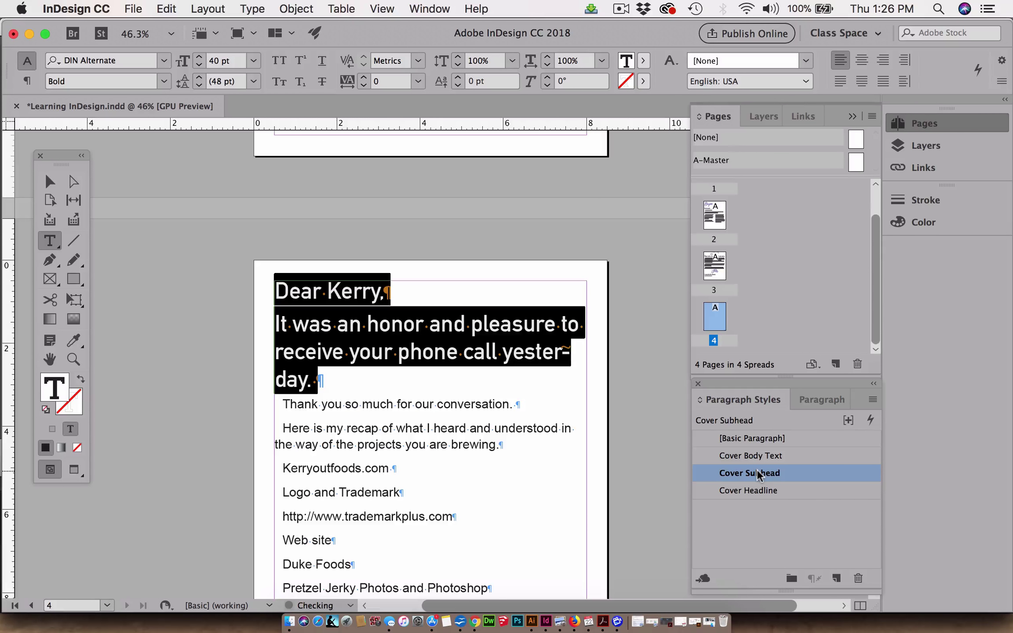
pyautogui.press('super+z')
# - Apply the Cover Subhead paragraph style to only the sentence "It was an honor and pleasure to receive your phone call yesterday."
pyautogui.click(321, 354)
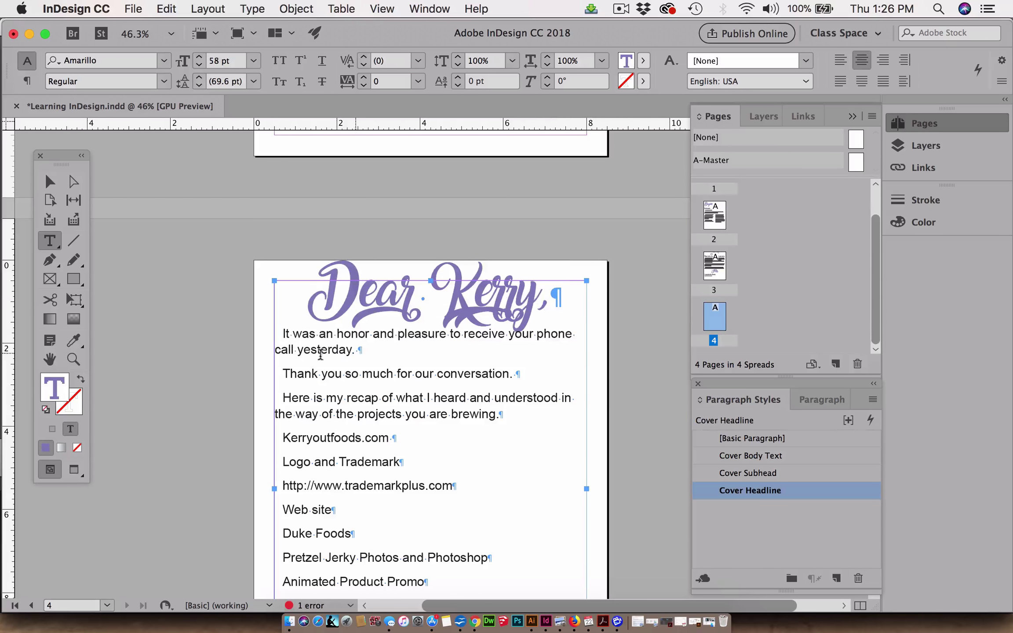
pyautogui.click(289, 350)
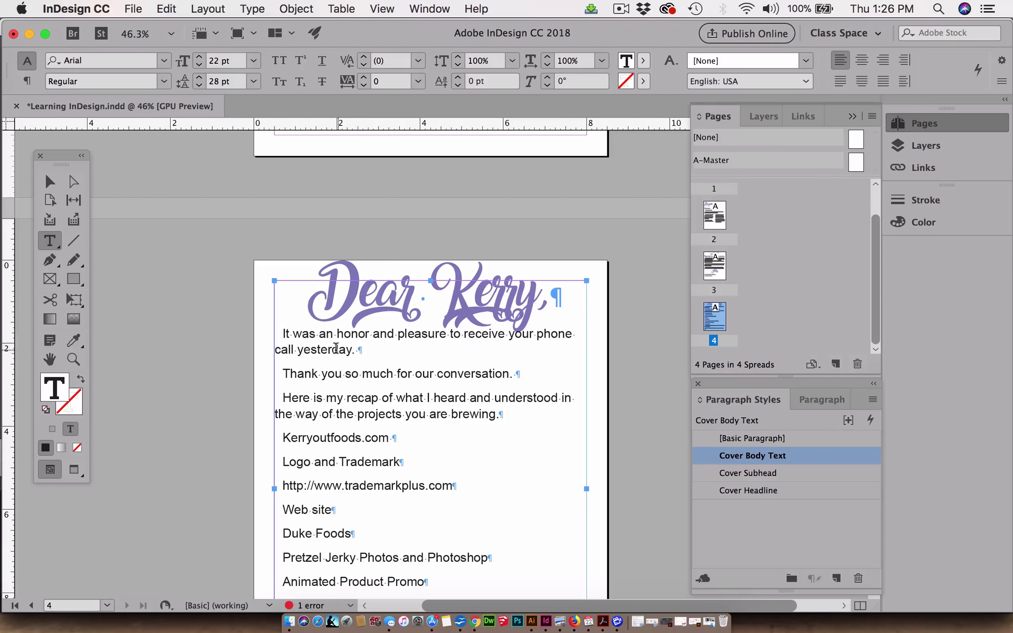
pyautogui.tripleClick(336, 349)
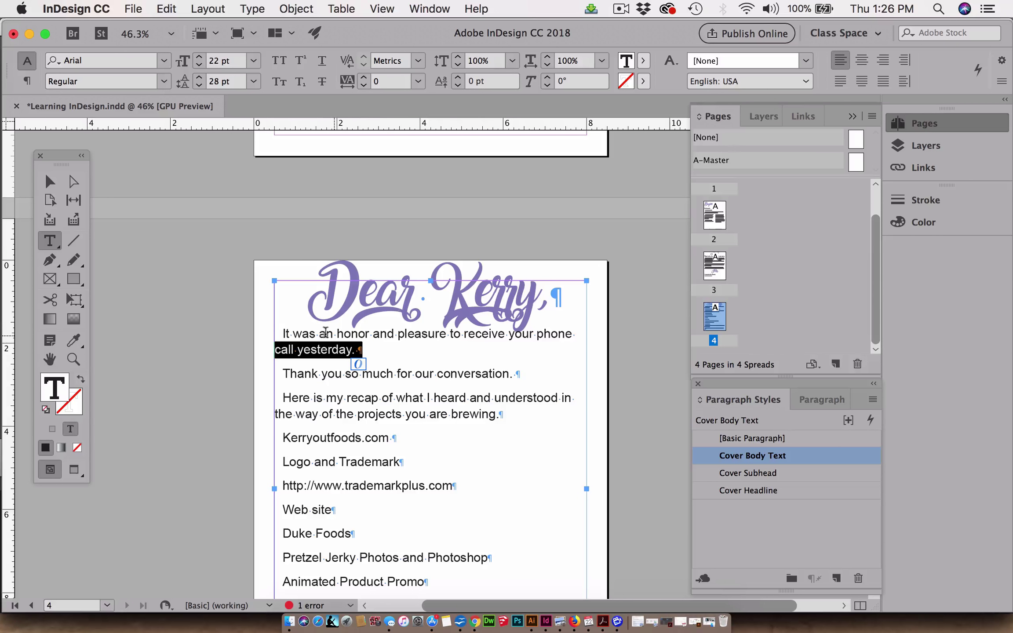
pyautogui.click(325, 332)
pyautogui.moveTo(282, 334); pyautogui.dragTo(355, 355)
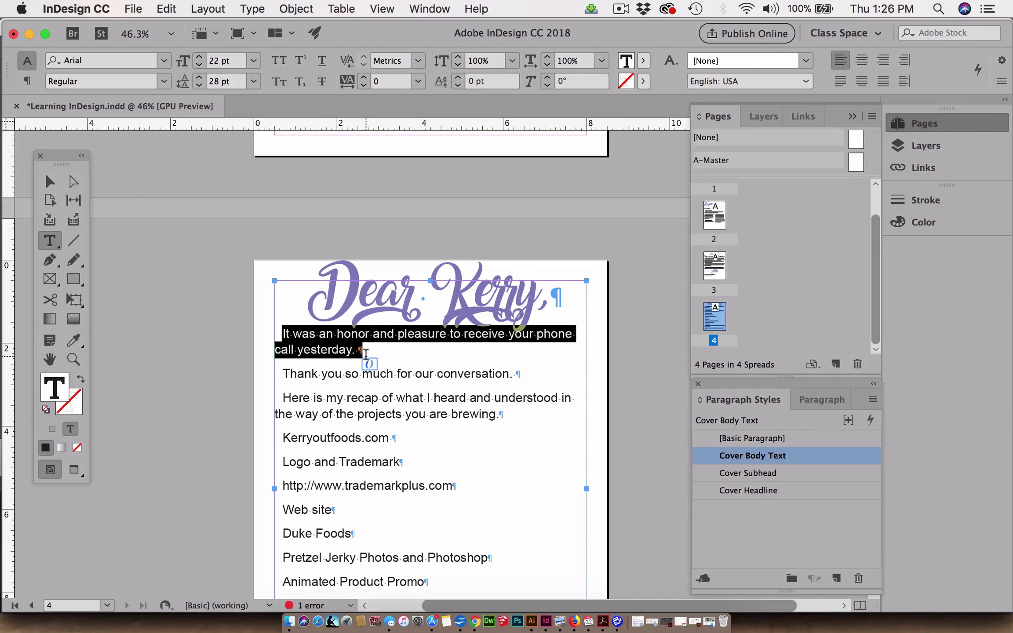
pyautogui.click(730, 474)
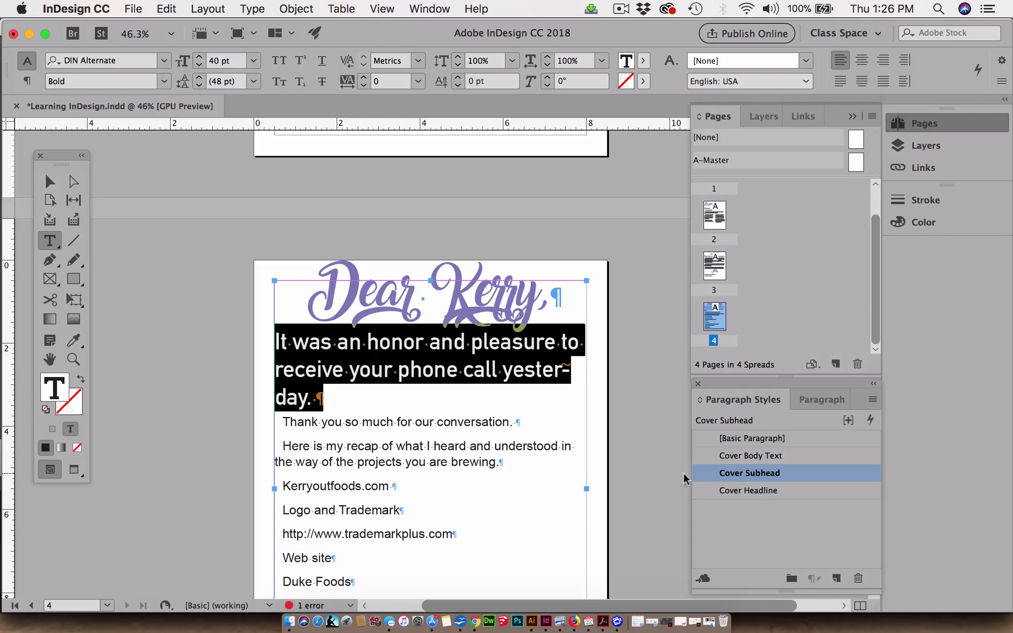
pyautogui.click(327, 479)
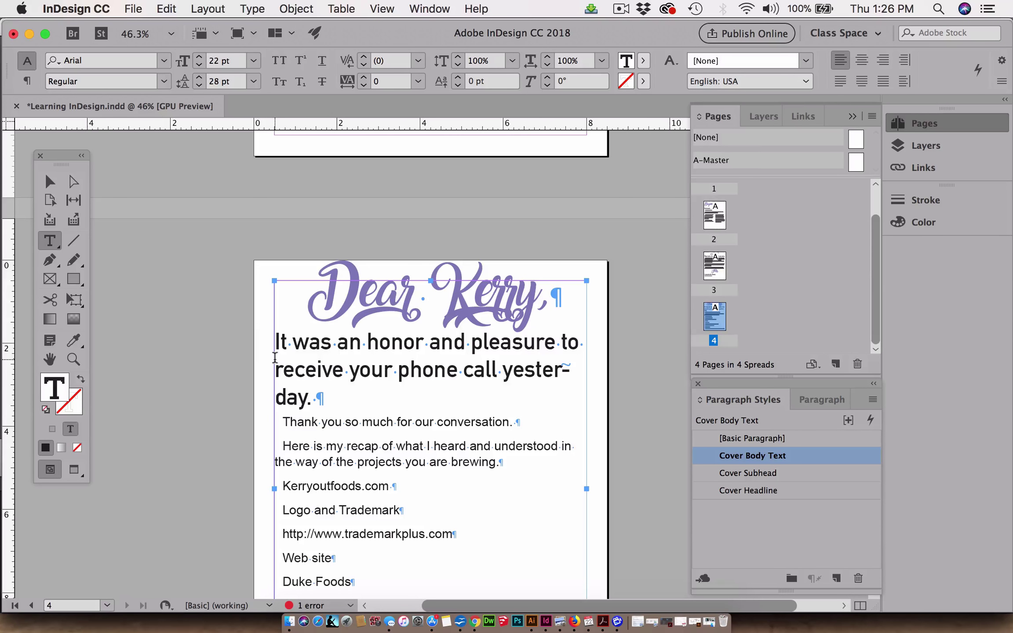
# - Move the letter's text frame straight down on page 4 to about Y 11.14 in, and deselect it
pyautogui.click(50, 183)
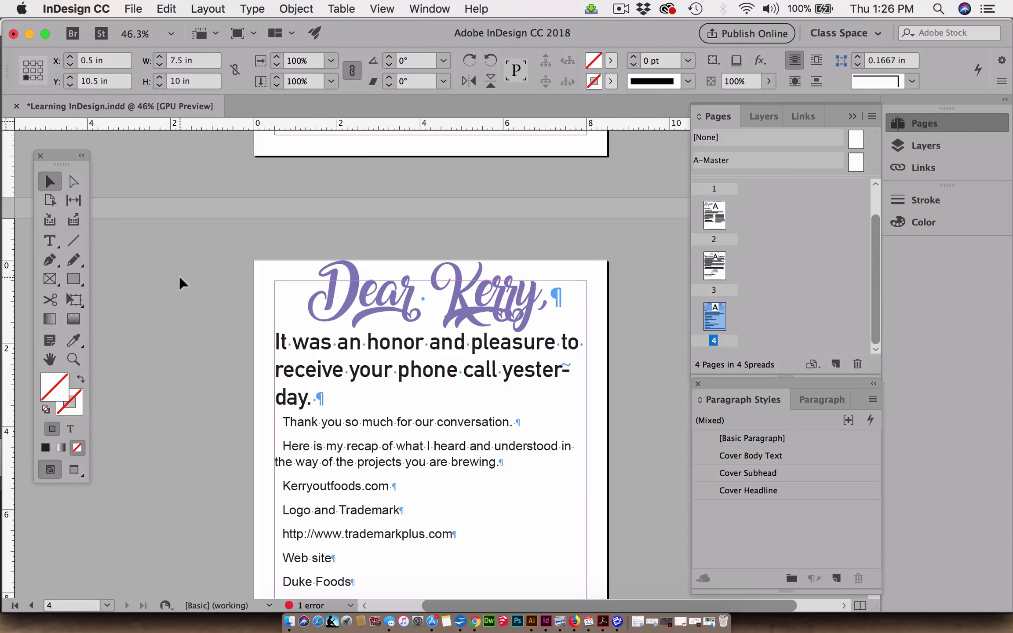
pyautogui.moveTo(403, 417); pyautogui.dragTo(404, 429)
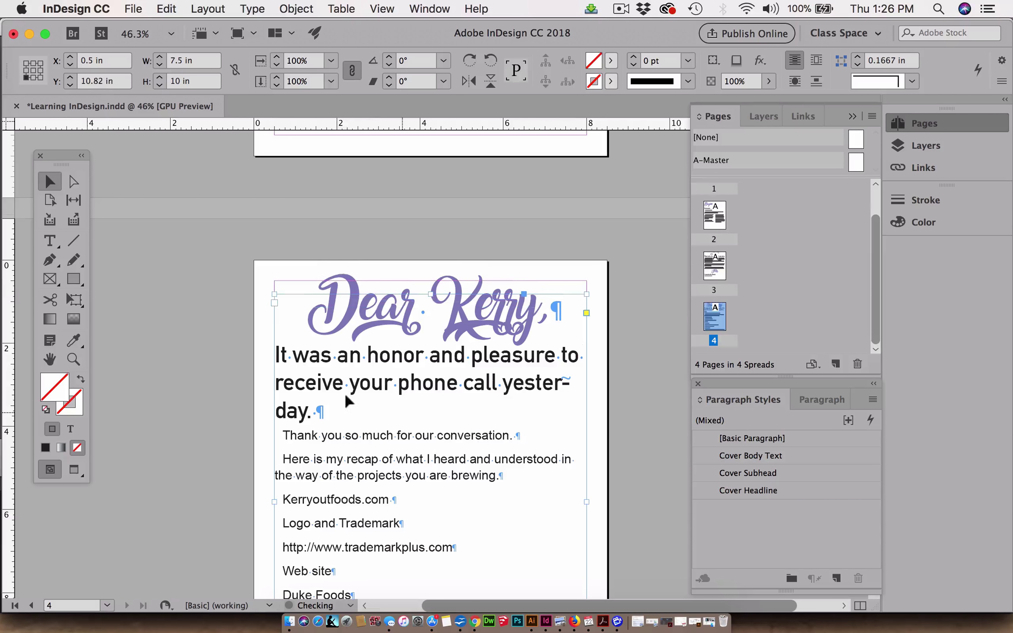
pyautogui.moveTo(377, 377); pyautogui.dragTo(375, 386)
pyautogui.scroll(-5, 374, 389)
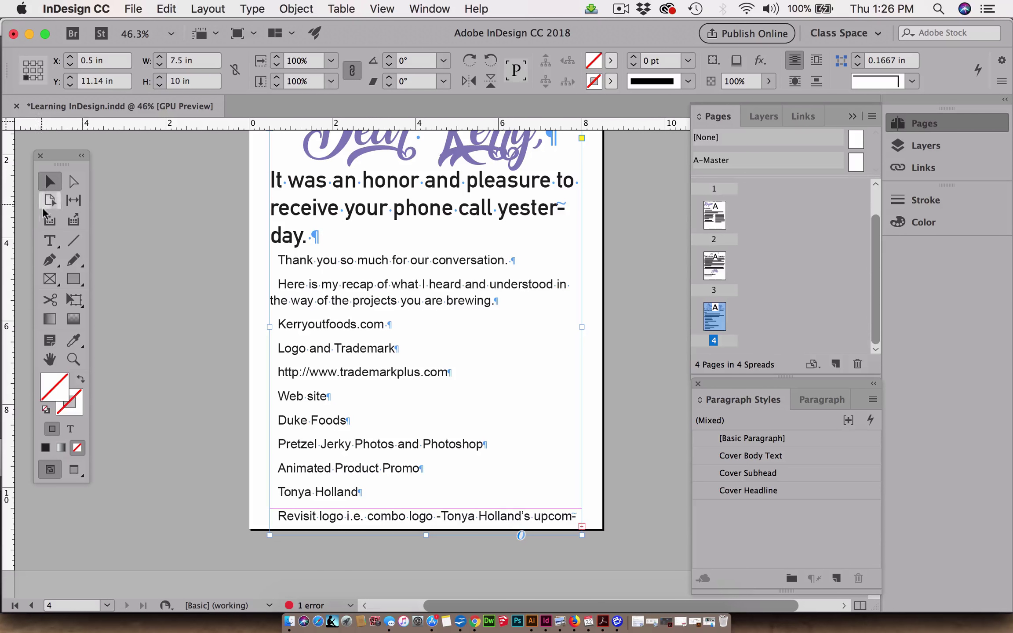
pyautogui.click(56, 246)
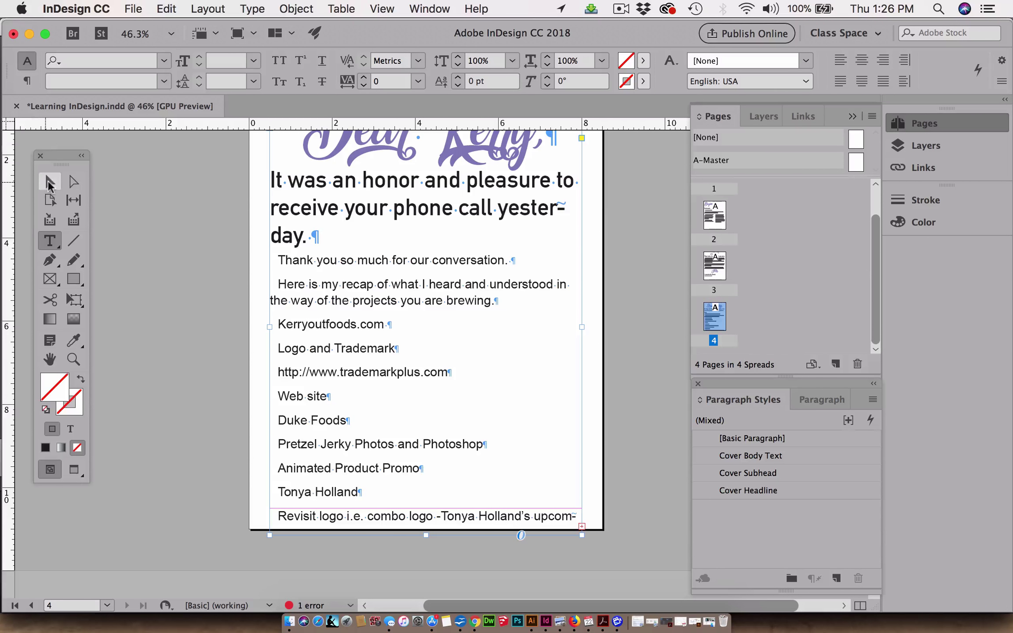
pyautogui.click(48, 187)
pyautogui.click(197, 340)
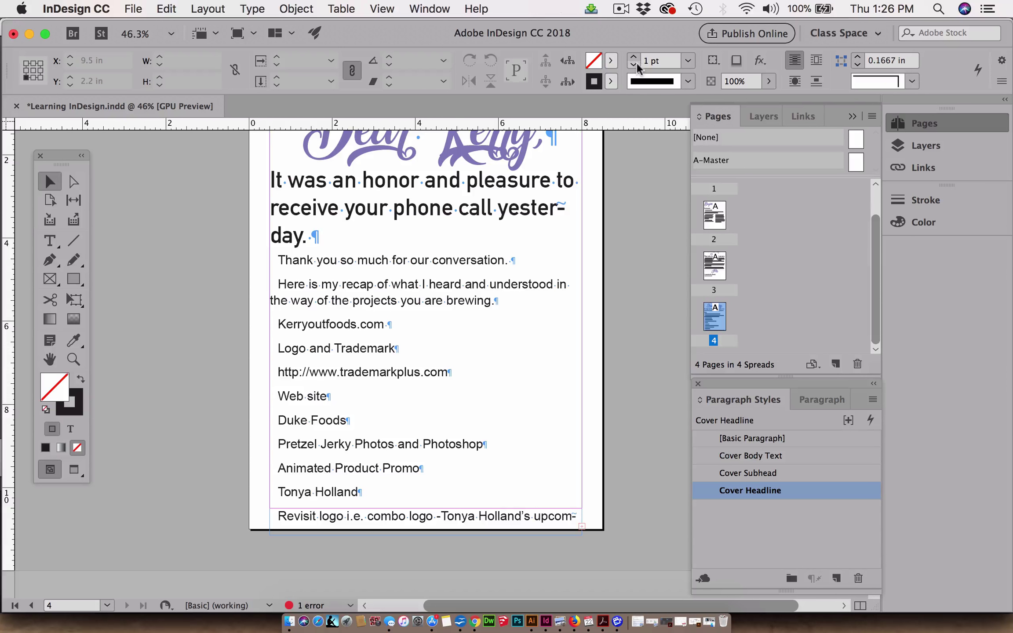
pyautogui.click(620, 9)
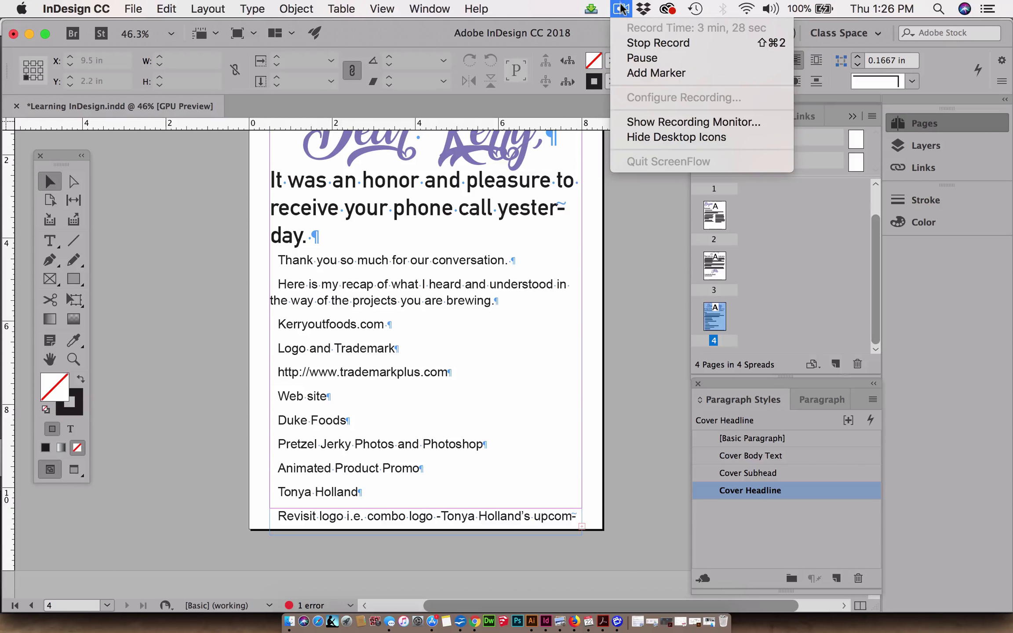